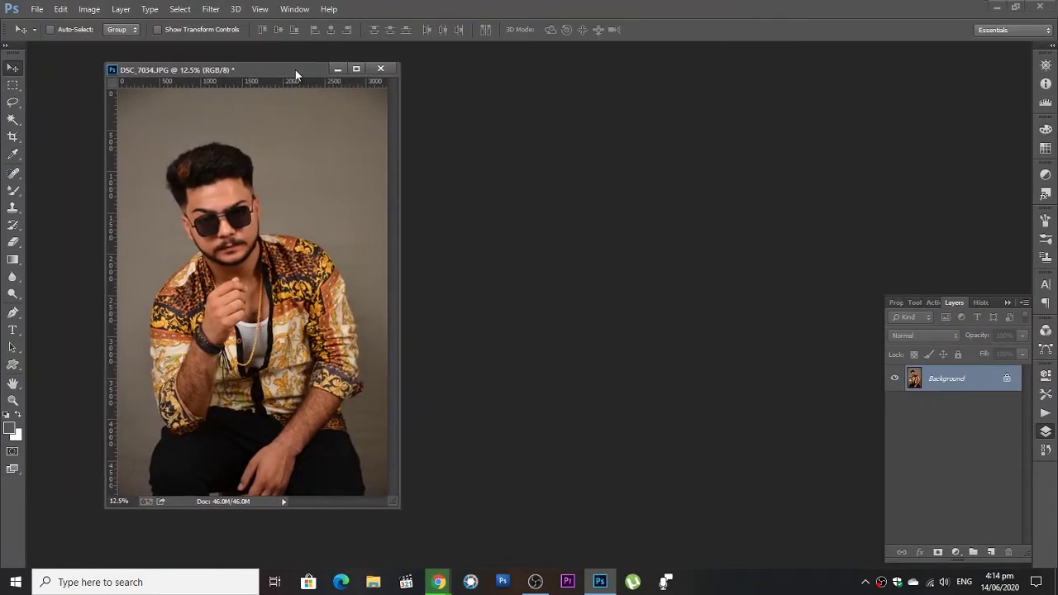
- Dock the floating DSC_7034.JPG window into the tab bar so it fills the workspace
drag(296, 69, 306, 48)
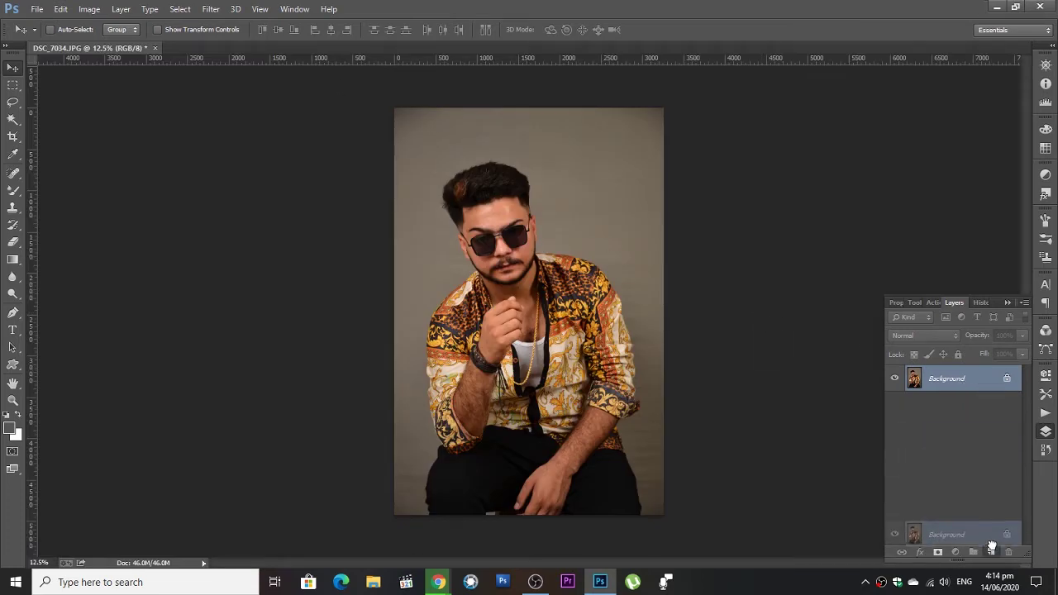
- Duplicate the Background layer and apply Auto Color to neutralise the grey backdrop
drag(984, 391, 991, 552)
click(89, 9)
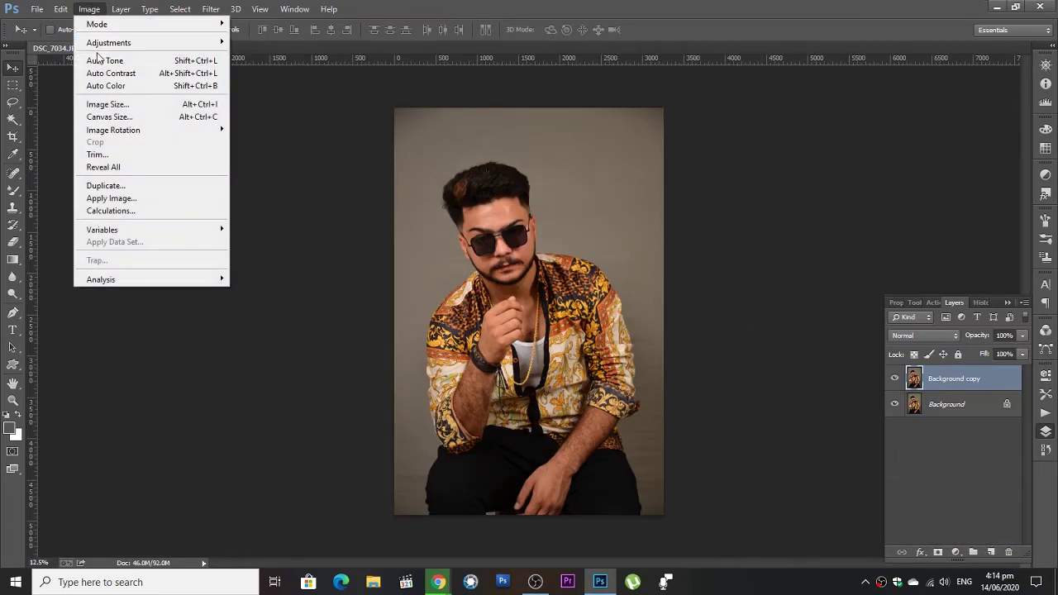
click(206, 81)
- Apply a Camera Raw Filter with Highlights −84, Shadows +43 and Exposure −0.15
click(211, 8)
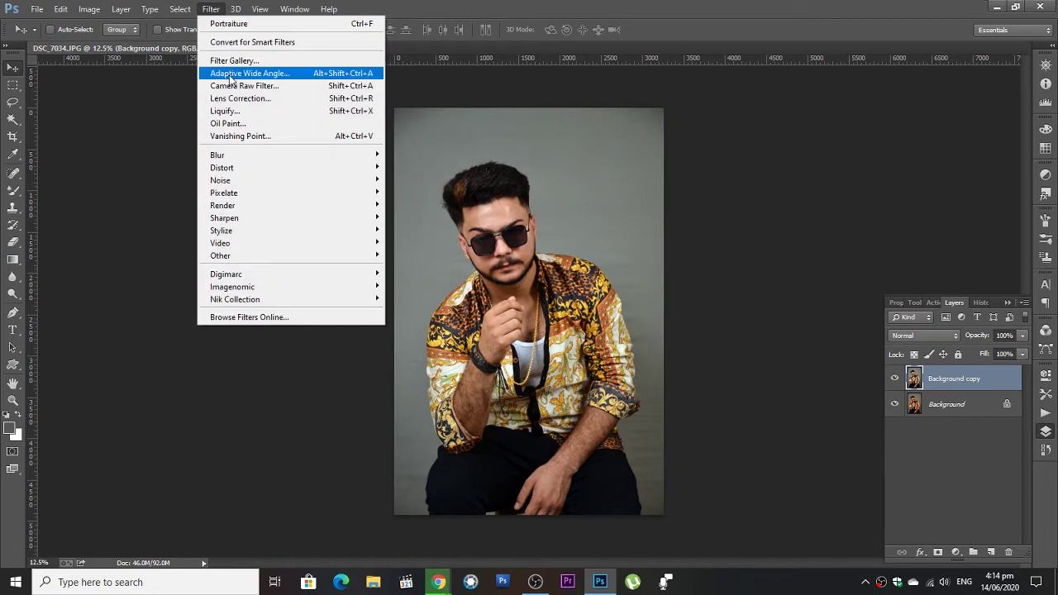
click(227, 85)
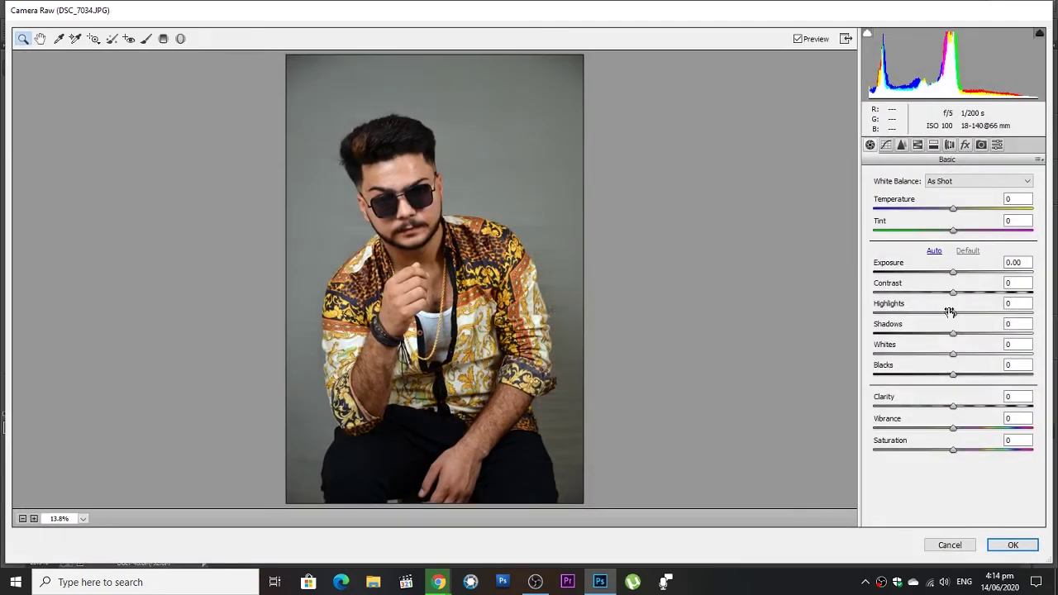
drag(950, 311, 886, 321)
drag(953, 333, 990, 333)
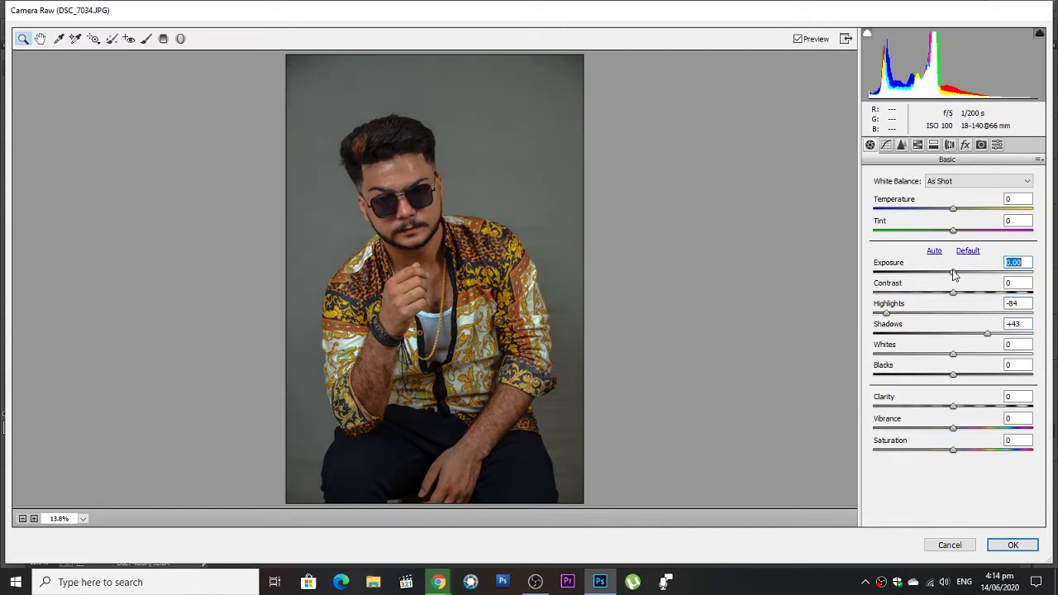
drag(954, 275, 952, 275)
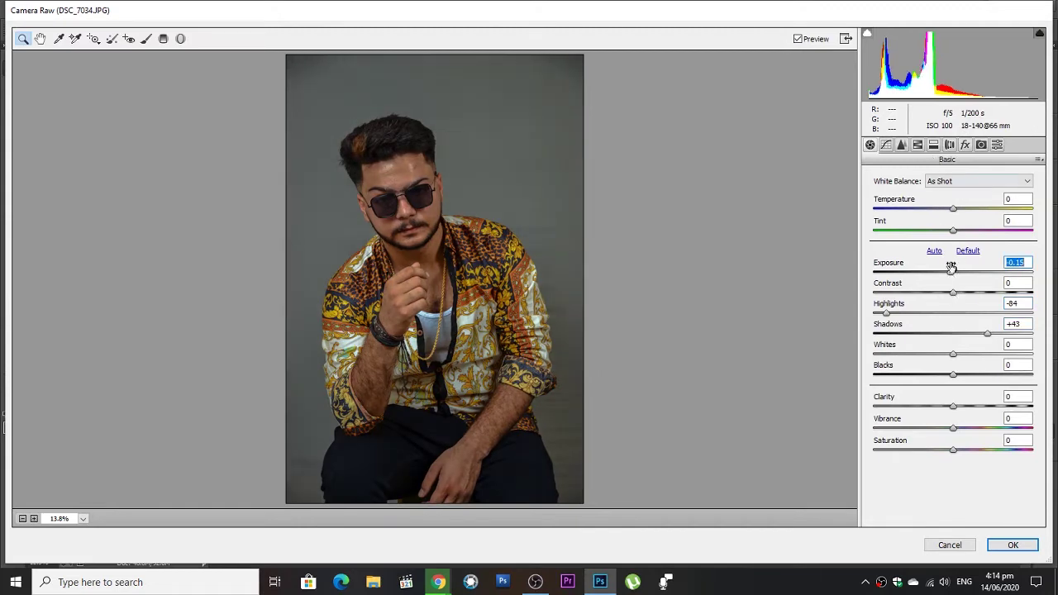
click(1013, 544)
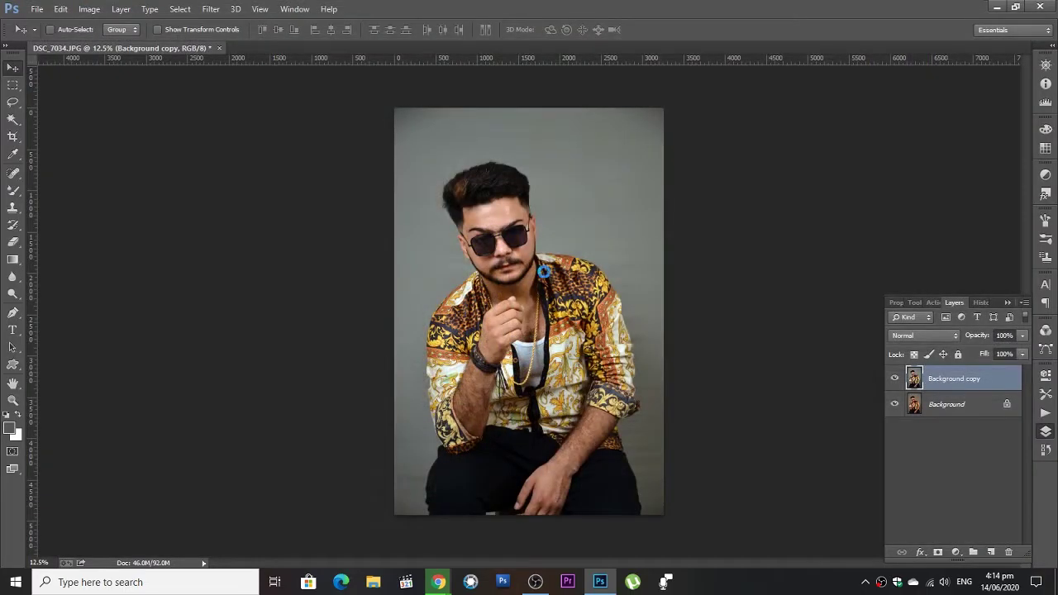
- Use Liquify with a 700-size brush to push the hair upward for volume
scroll(516, 232, up, 2)
scroll(516, 232, up, 1)
scroll(516, 232, up, 2)
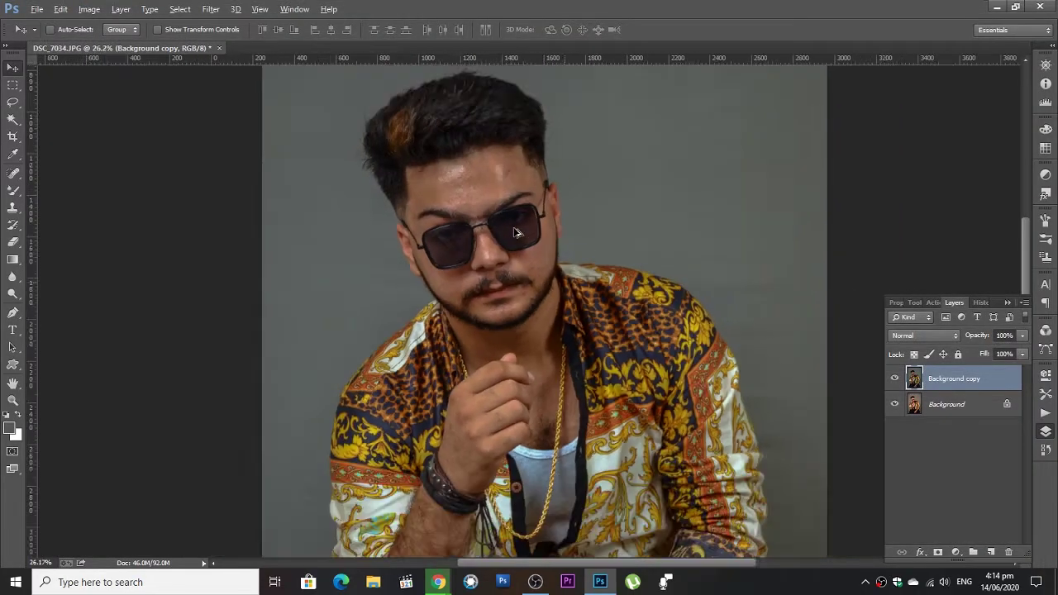
scroll(515, 232, down, 2)
scroll(516, 232, down, 1)
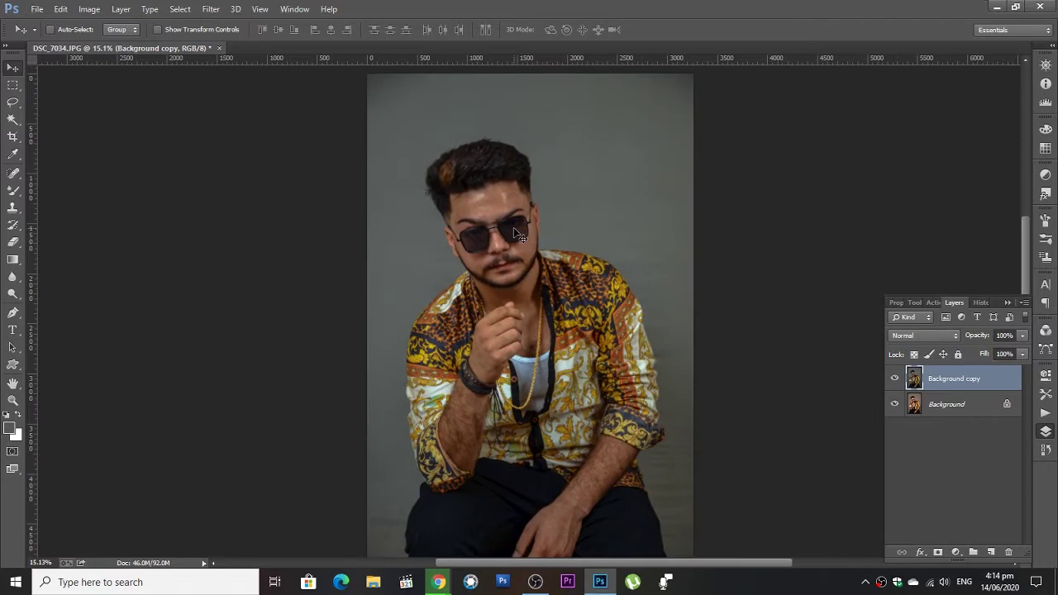
key(shift+ctrl+x)
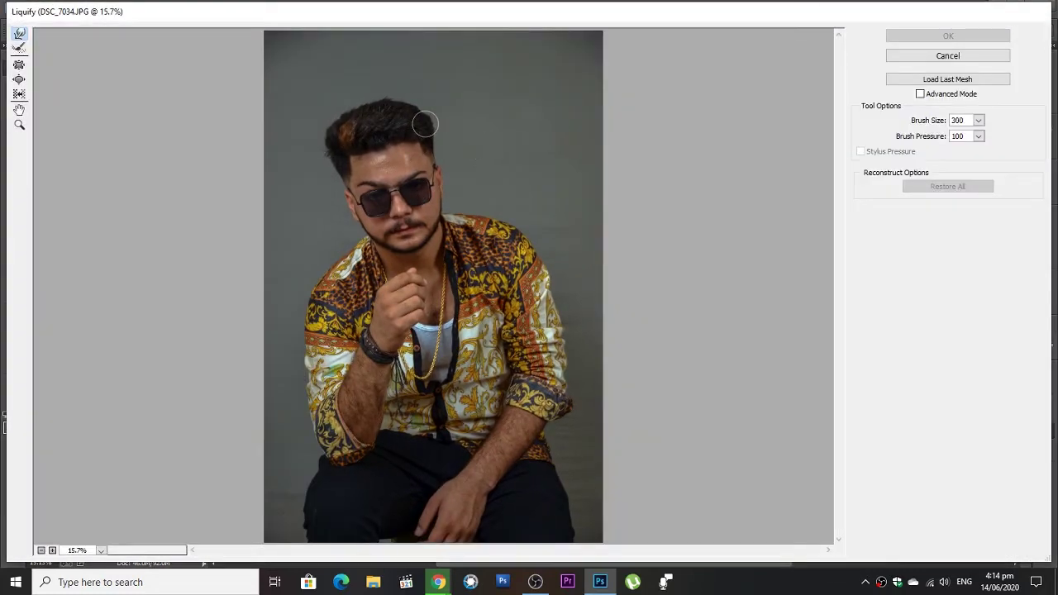
key(bracketright)
key(bracketright)
key(bracketright)
key(bracketright)
mouse_move(419, 108)
mouse_down()
mouse_move(373, 88)
mouse_move(325, 130)
mouse_move(339, 134)
mouse_move(371, 99)
mouse_move(401, 94)
mouse_move(444, 113)
mouse_move(432, 89)
mouse_move(406, 77)
mouse_move(342, 106)
mouse_up()
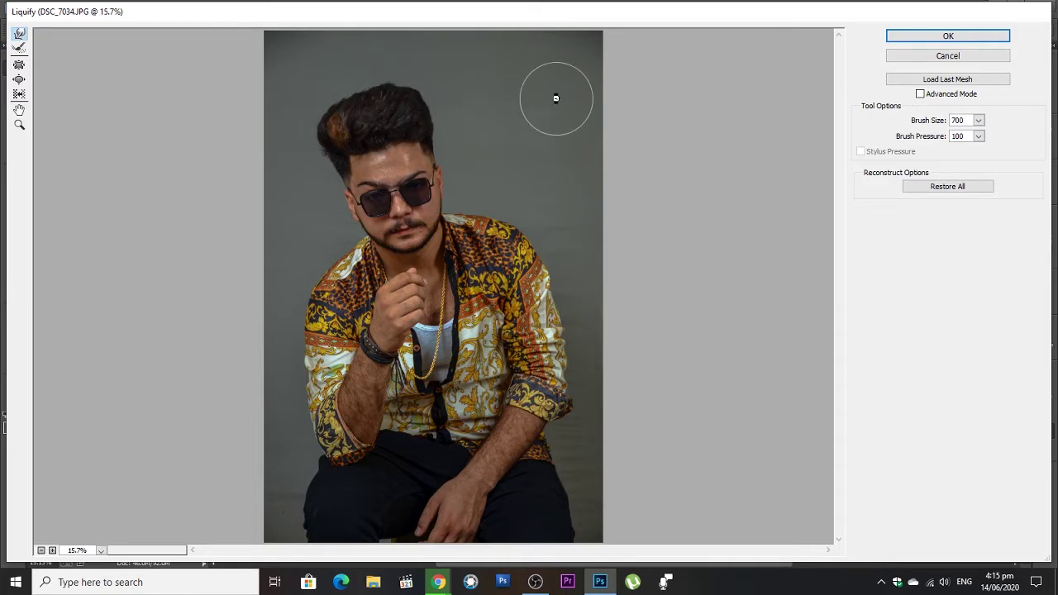
key(Return)
- Run Liquify a second time to lift the top of the hair higher
scroll(493, 125, up, 2)
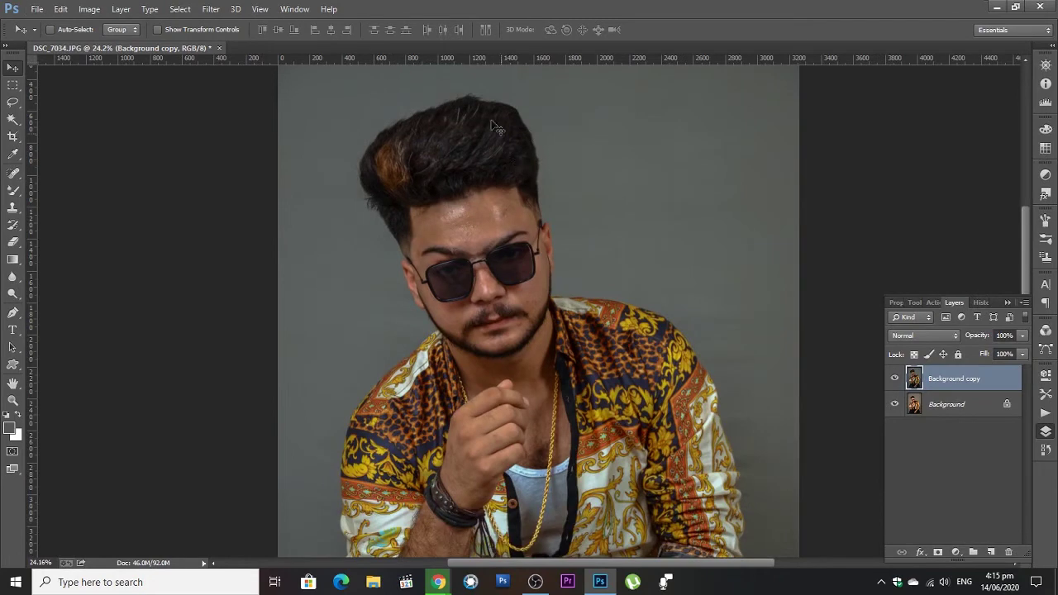
click(211, 9)
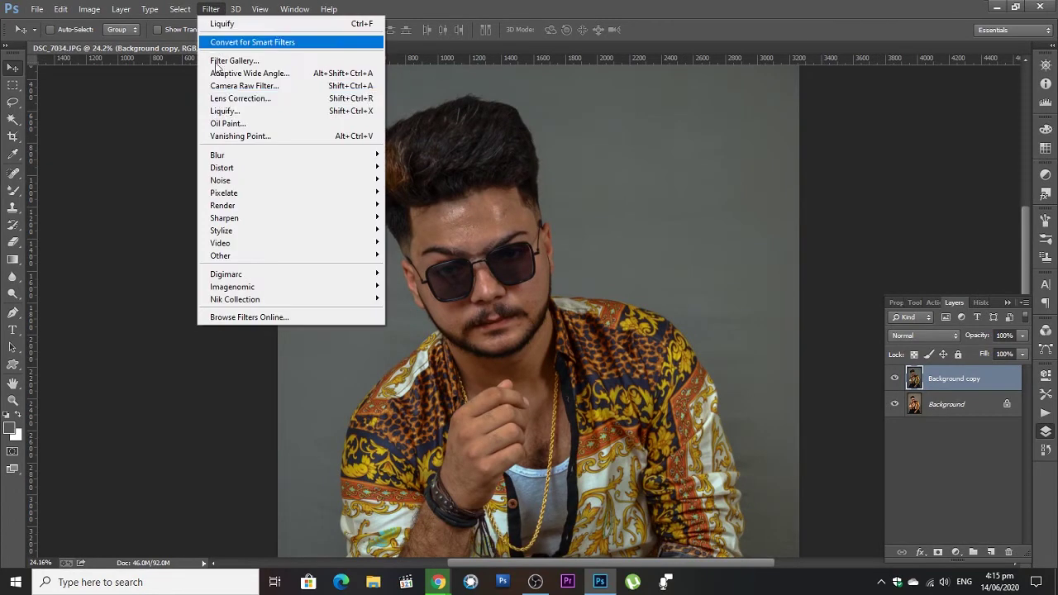
click(248, 114)
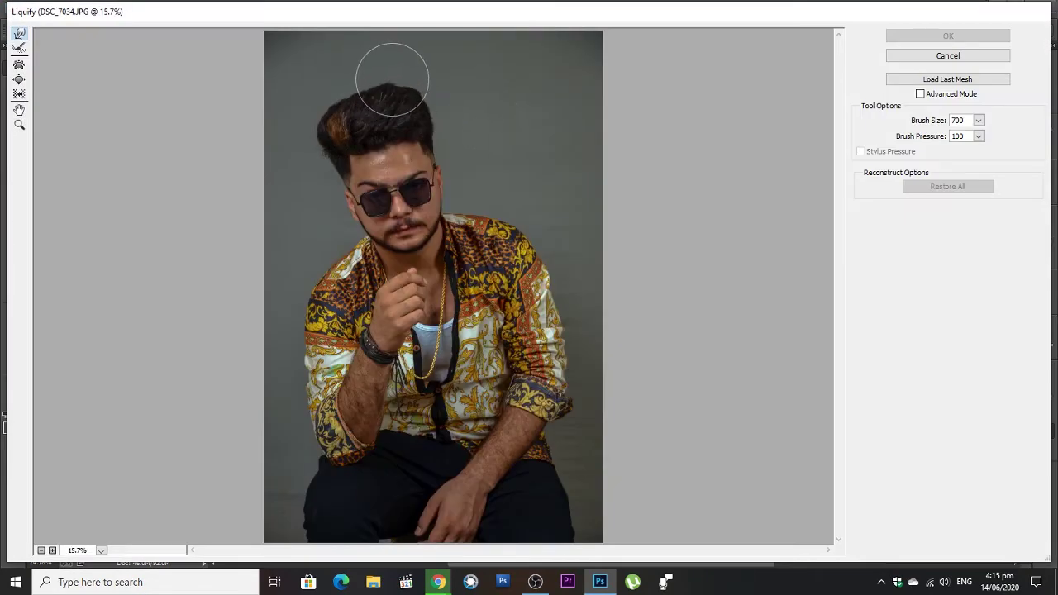
drag(392, 75, 392, 52)
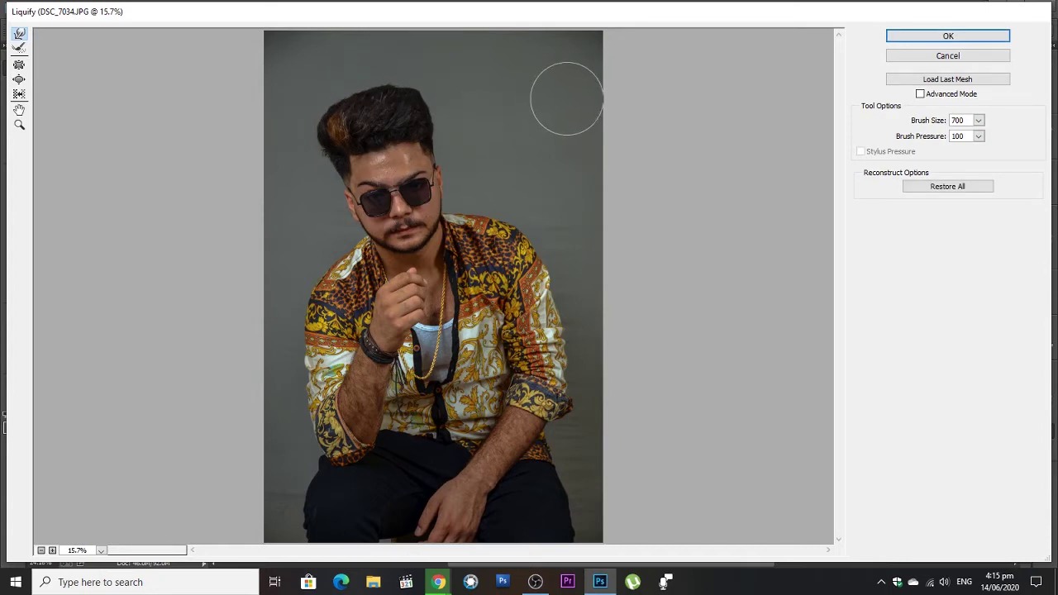
key(Return)
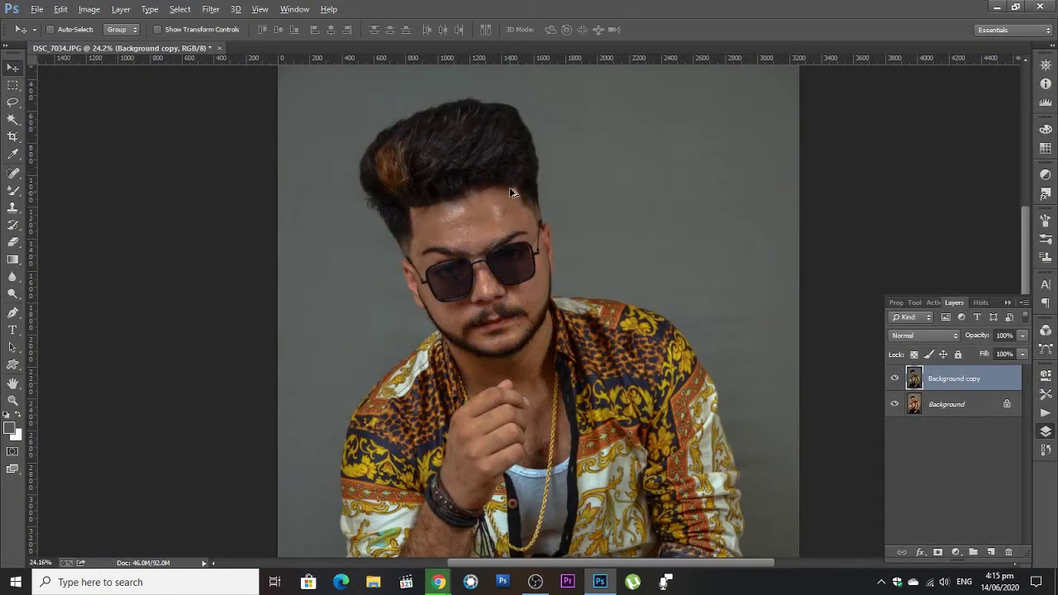
scroll(509, 192, up, 5)
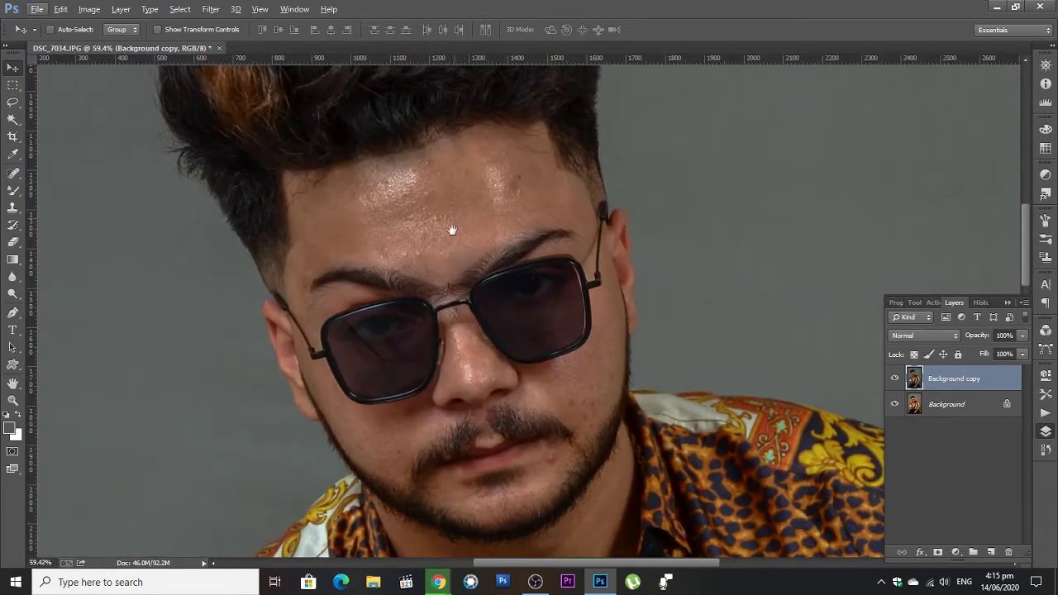
- Duplicate Background copy into Background copy 2 and set up the Mixer Brush at size 150
drag(452, 229, 447, 252)
click(14, 190)
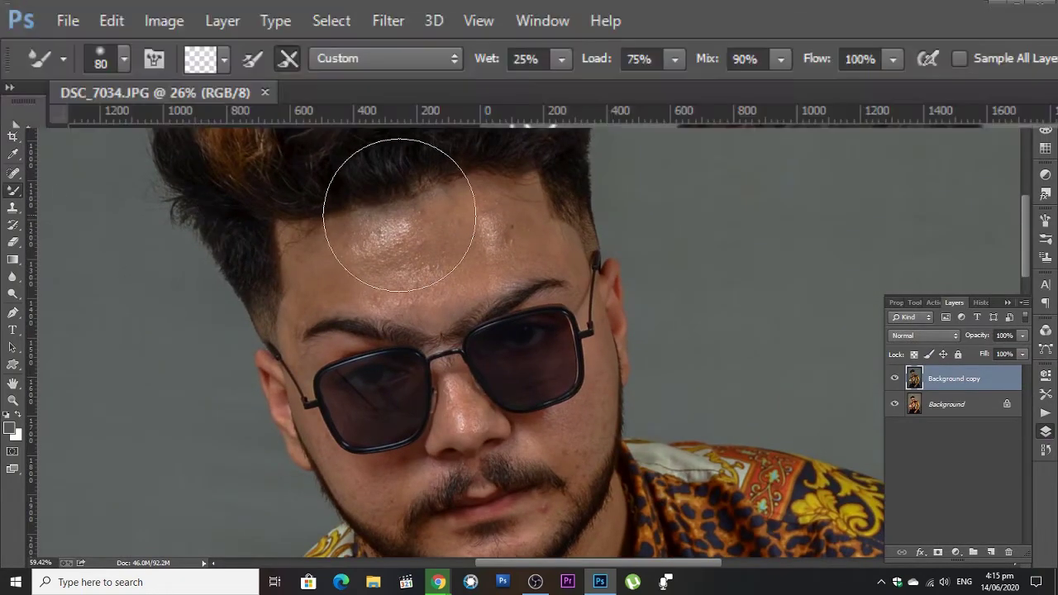
key(bracketleft)
key(bracketleft)
key(bracketleft)
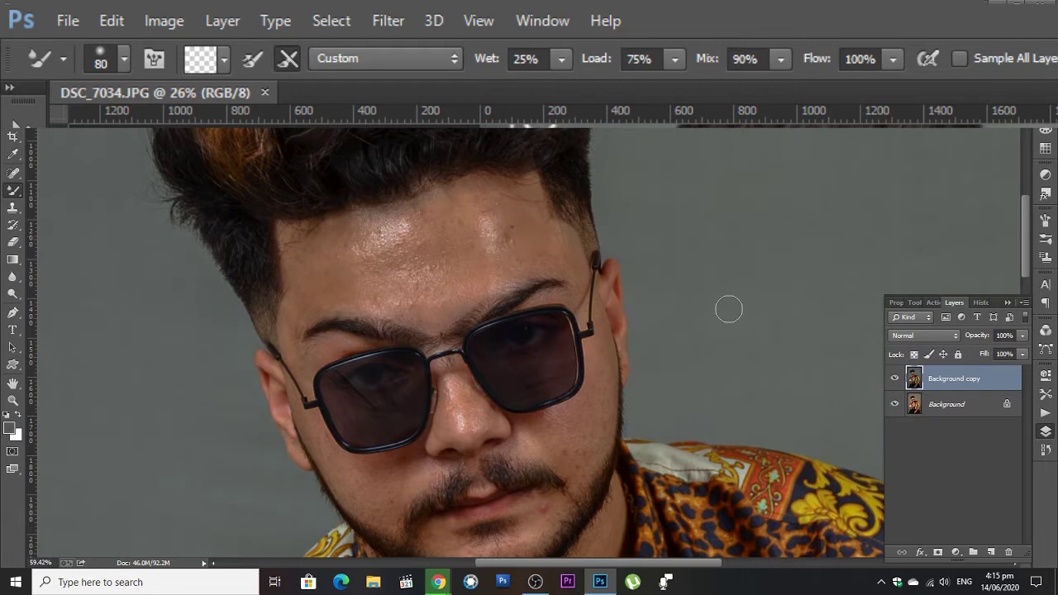
drag(958, 379, 991, 552)
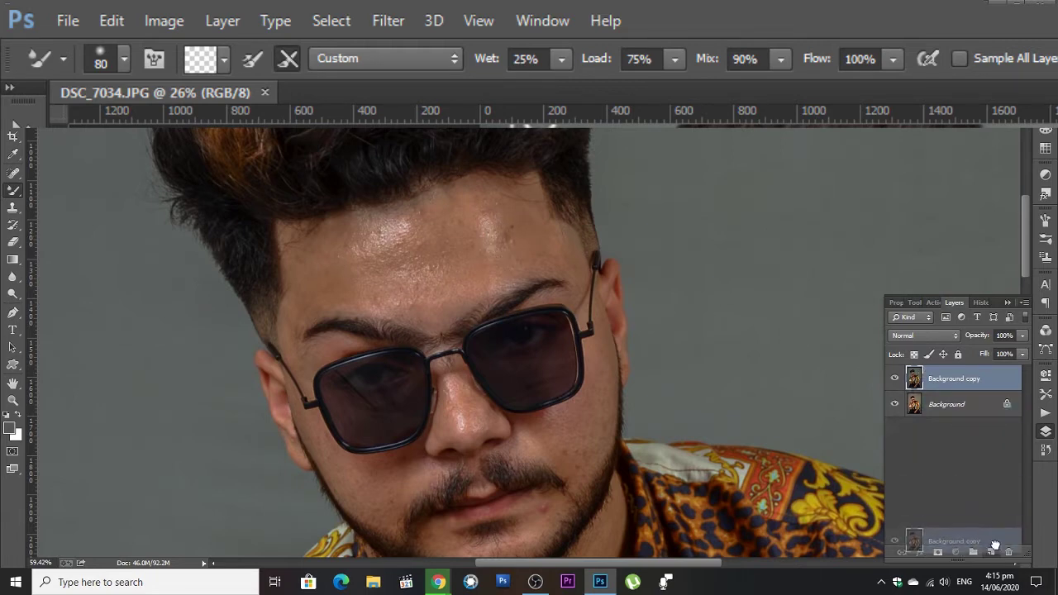
key(bracketright)
key(bracketright)
key(bracketright)
key(bracketright)
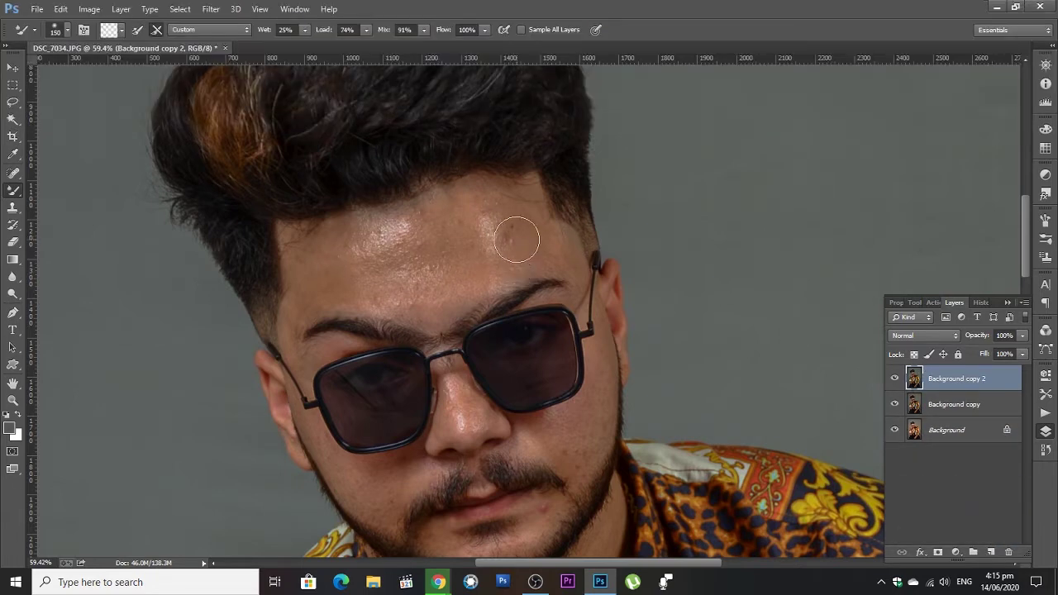
- Blend away the forehead shine with Mixer Brush strokes at sizes 125–150
drag(523, 224, 484, 224)
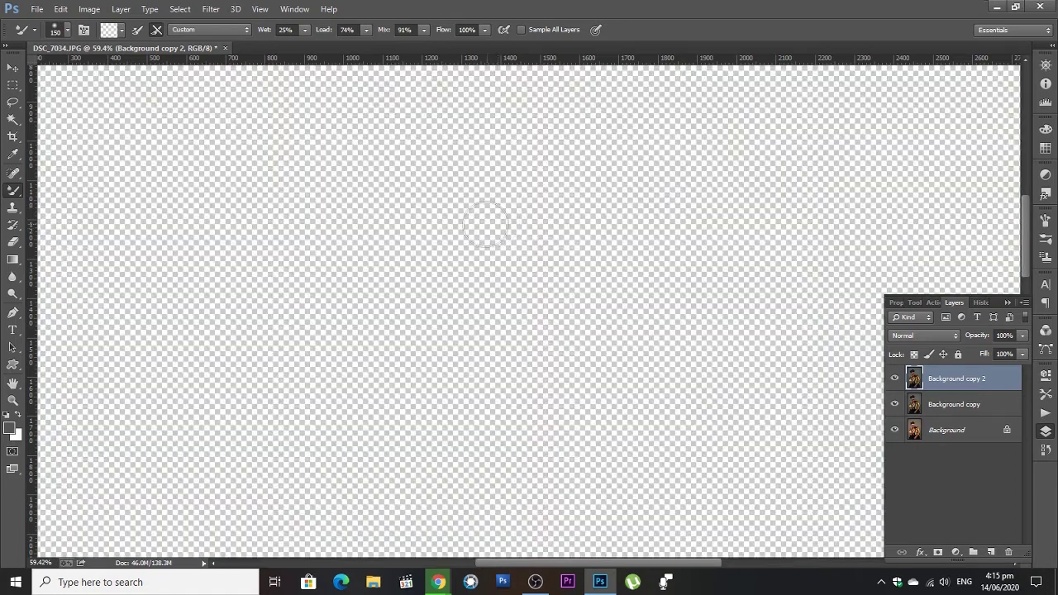
mouse_move(313, 278)
mouse_down()
mouse_move(387, 240)
mouse_move(356, 244)
mouse_up()
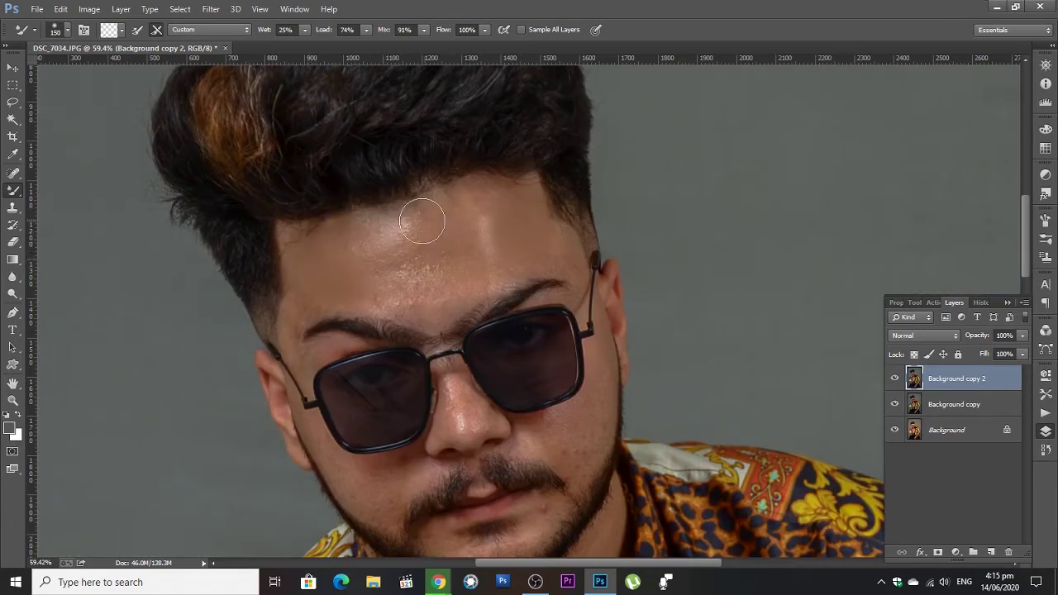
key(bracketleft)
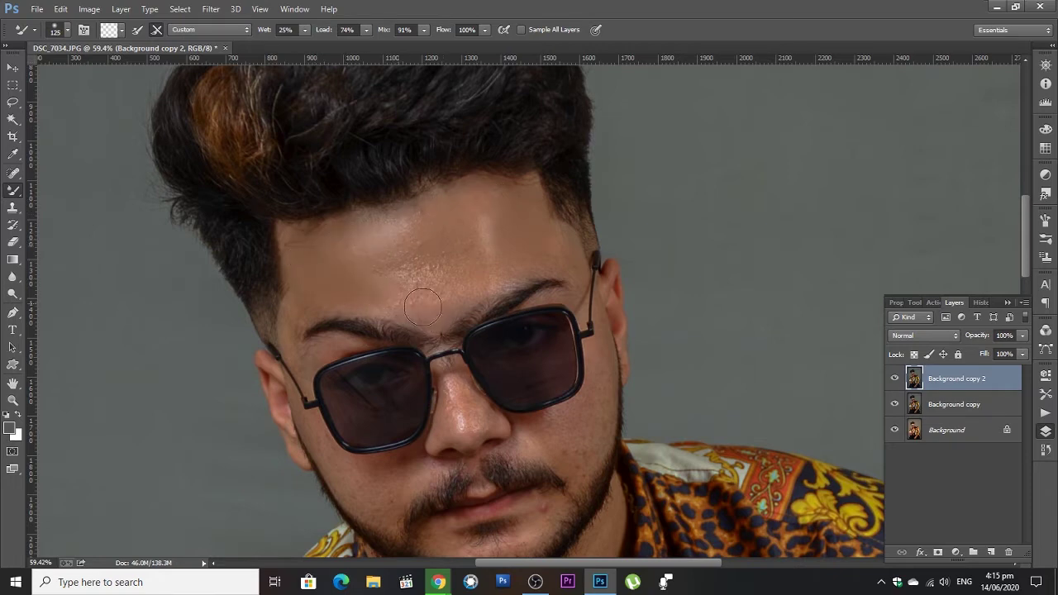
key(bracketright)
mouse_move(470, 287)
mouse_down()
mouse_move(406, 229)
mouse_move(421, 264)
mouse_move(484, 239)
mouse_move(491, 189)
mouse_move(371, 224)
mouse_move(425, 270)
mouse_move(378, 259)
mouse_move(472, 228)
mouse_move(485, 241)
mouse_move(494, 209)
mouse_up()
- Smooth the forehead above the left eyebrow, the jawline and the cheek at brush sizes 100 and 90
key(bracketleft)
key(bracketleft)
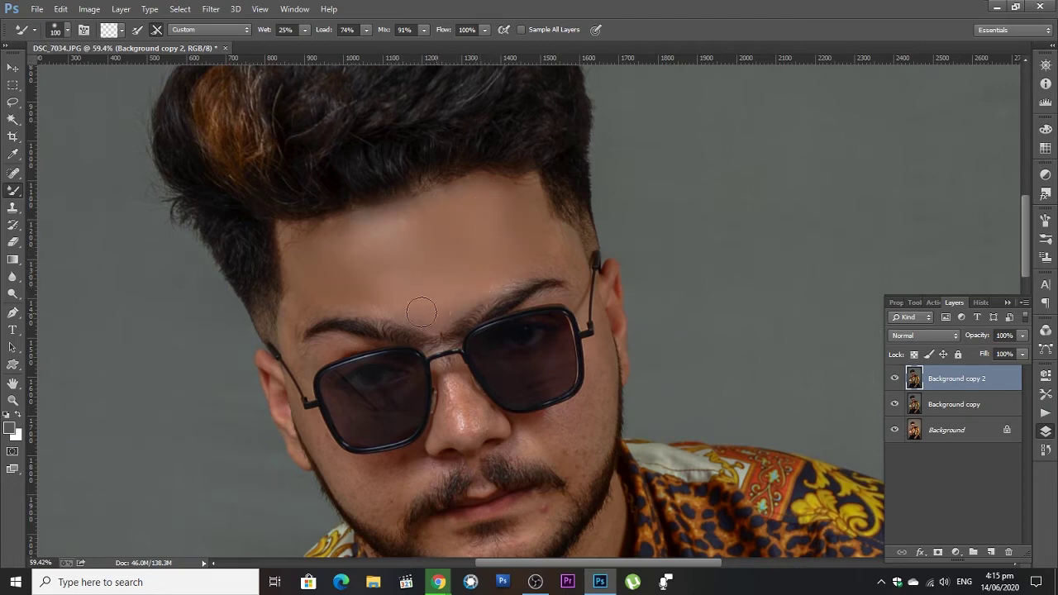
mouse_move(357, 299)
mouse_down()
mouse_move(345, 272)
mouse_move(493, 226)
mouse_move(547, 238)
mouse_move(538, 264)
mouse_up()
drag(309, 434, 354, 491)
key(bracketleft)
drag(580, 425, 520, 371)
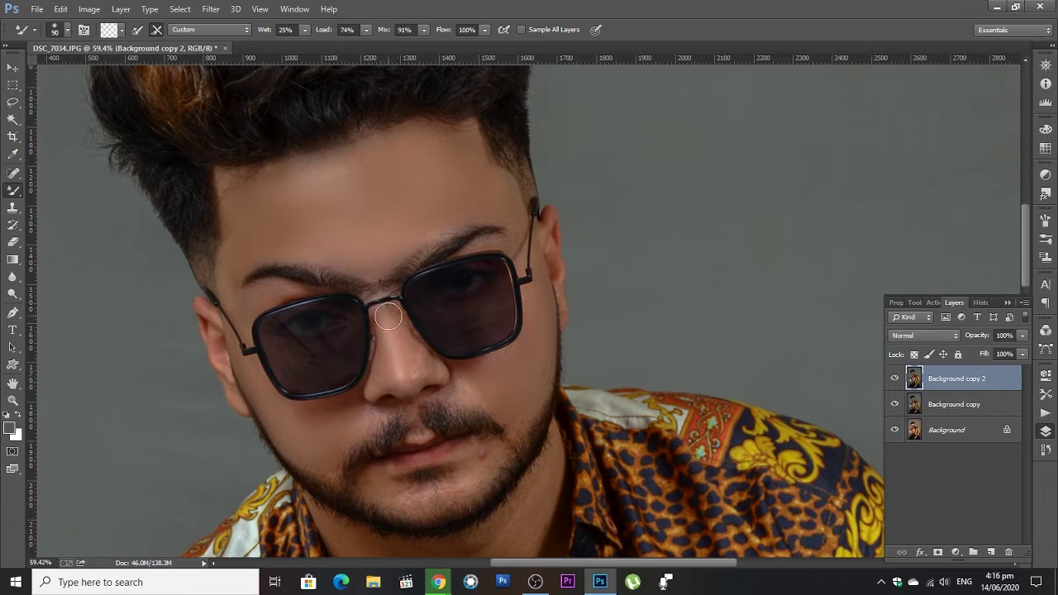
- Return to the Mixer Brush, bring the chest and hand into view, and enlarge the brush to 100
key(p)
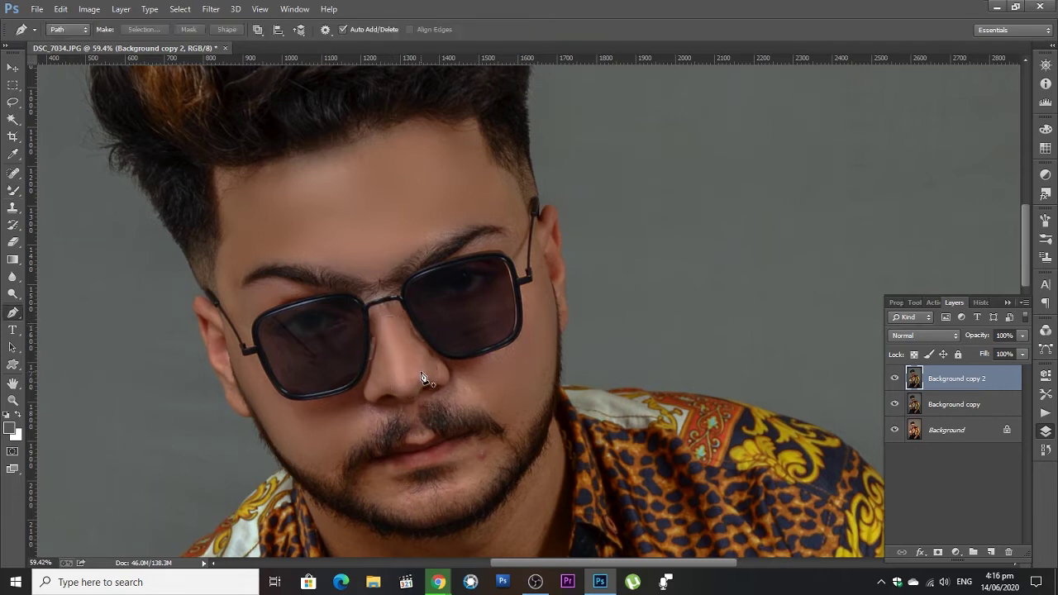
click(13, 190)
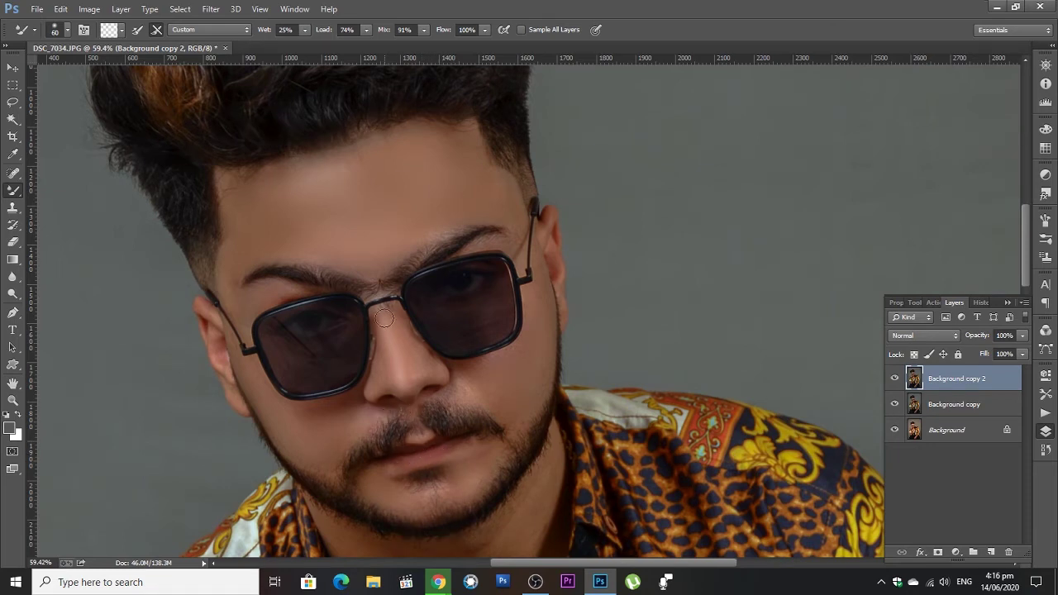
scroll(384, 318, down, 3)
scroll(419, 465, up, 2)
drag(420, 465, 420, 338)
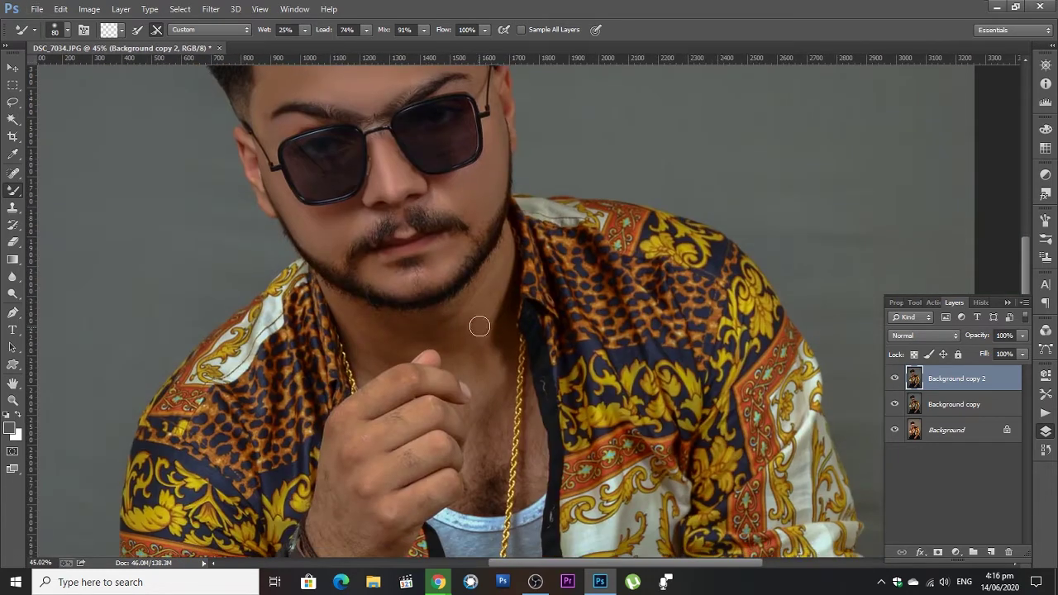
key(bracketright)
key(bracketright)
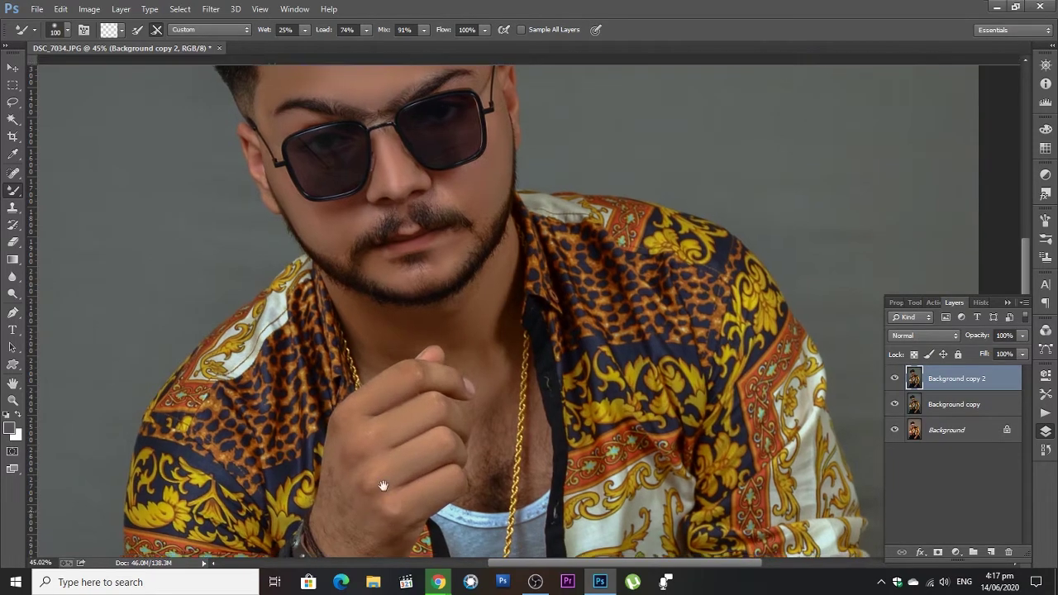
- Zoom in and out to check the retouched face, chest and hands
scroll(380, 446, down, 3)
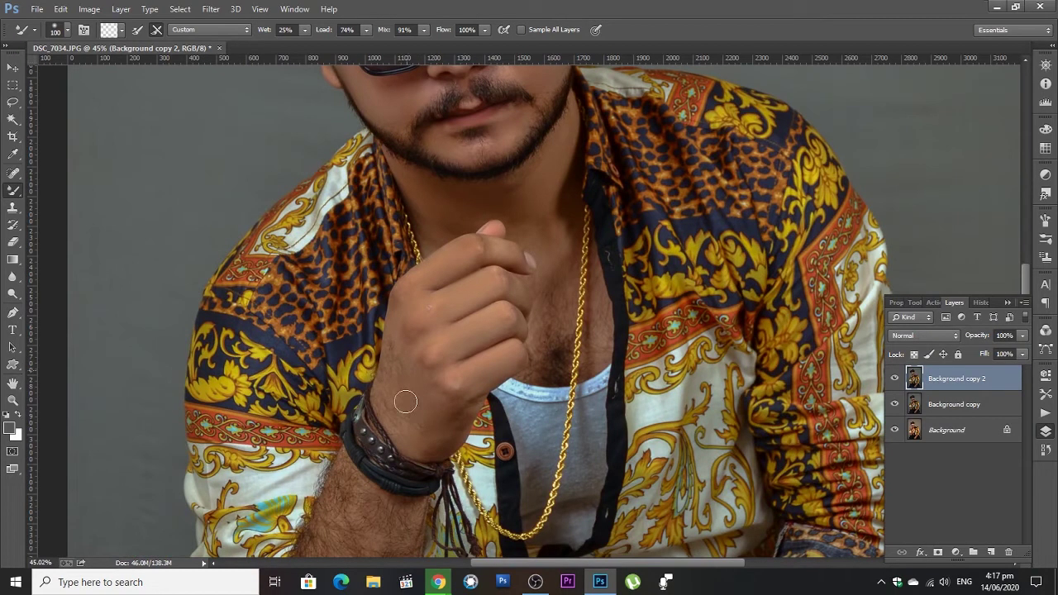
scroll(424, 440, down, 1)
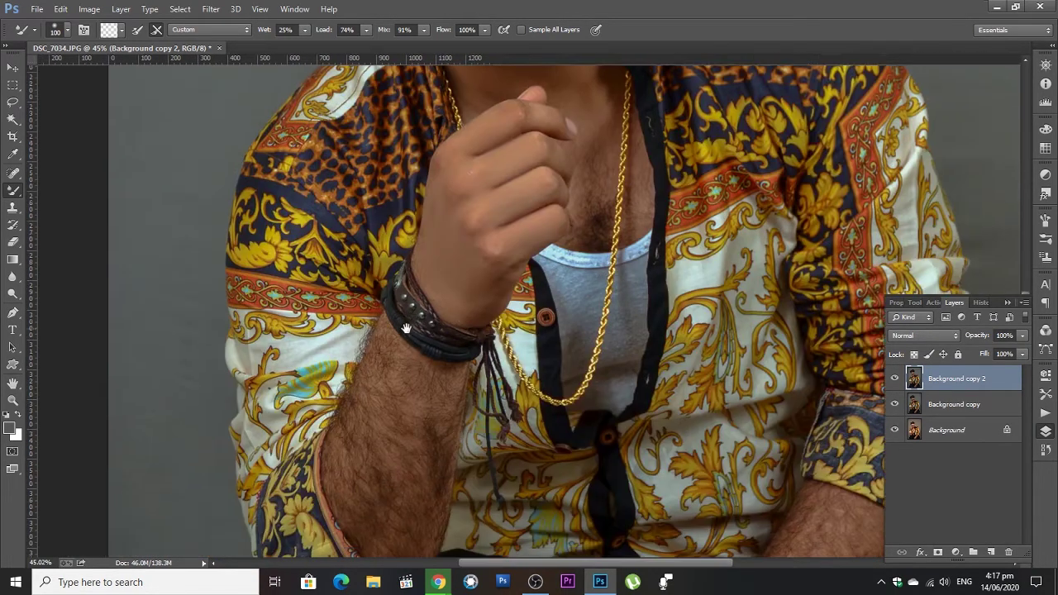
scroll(455, 372, down, 1)
scroll(487, 289, down, 1)
scroll(524, 200, down, 1)
scroll(529, 265, up, 1)
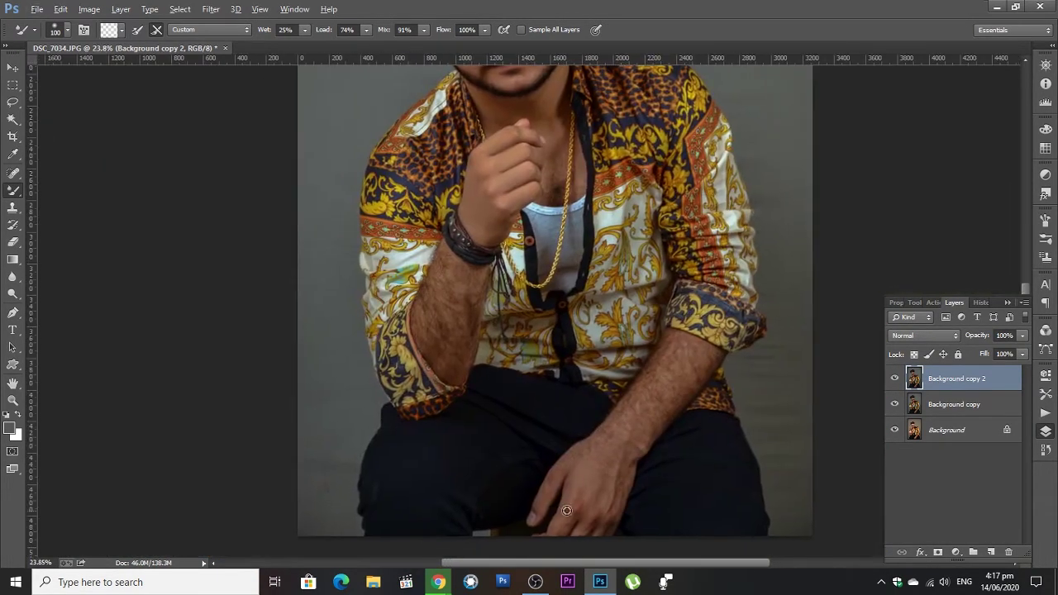
scroll(579, 487, up, 1)
scroll(571, 463, up, 1)
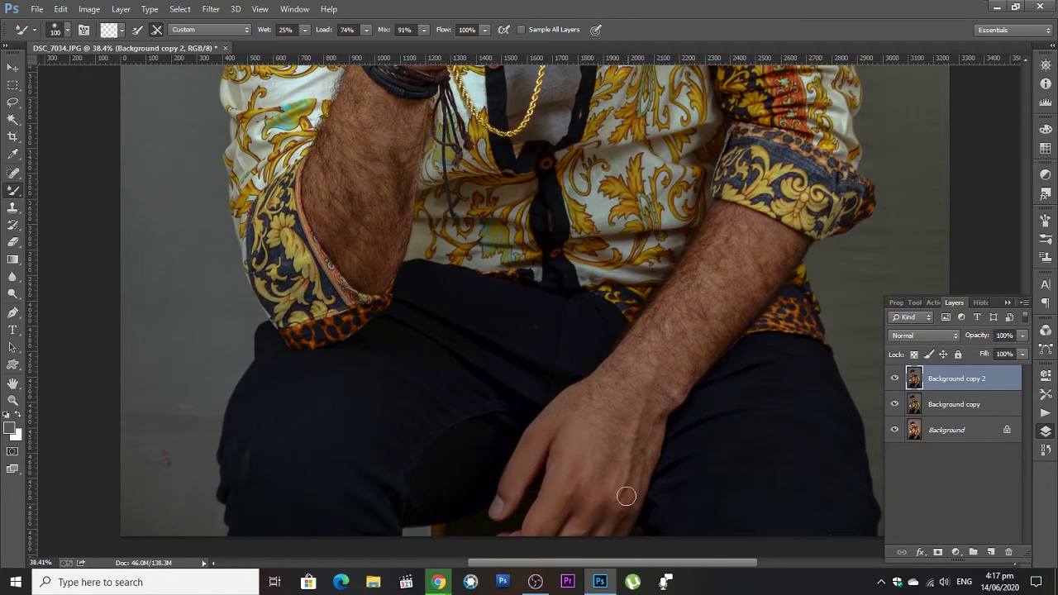
scroll(626, 496, down, 2)
scroll(562, 331, down, 2)
scroll(517, 215, up, 3)
scroll(519, 329, up, 1)
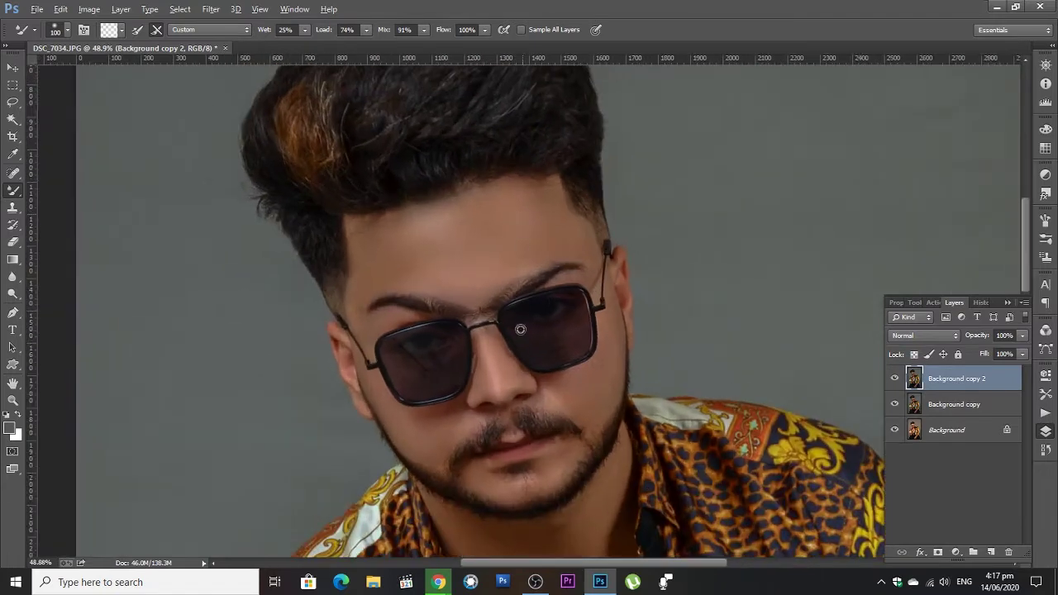
scroll(513, 380, up, 1)
scroll(537, 414, up, 1)
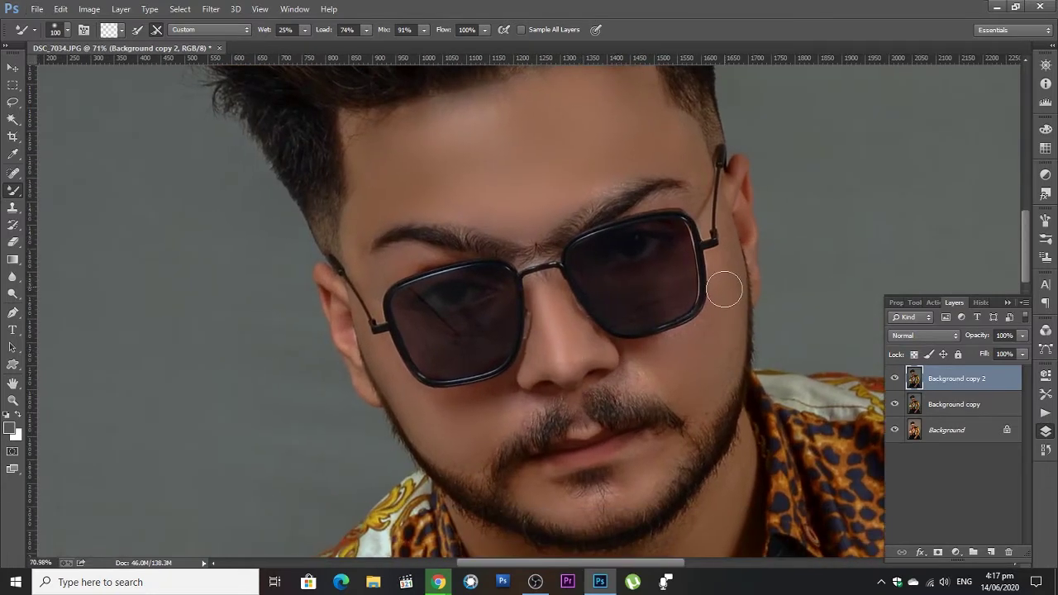
scroll(668, 250, down, 1)
scroll(644, 170, down, 1)
scroll(599, 198, down, 2)
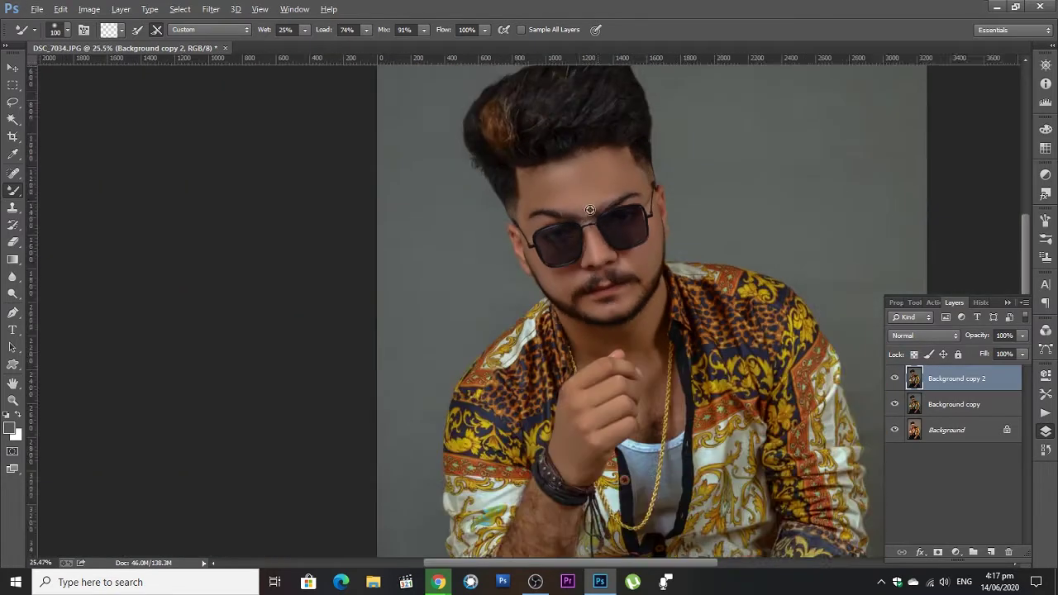
scroll(590, 210, down, 1)
scroll(529, 239, up, 1)
scroll(496, 255, up, 1)
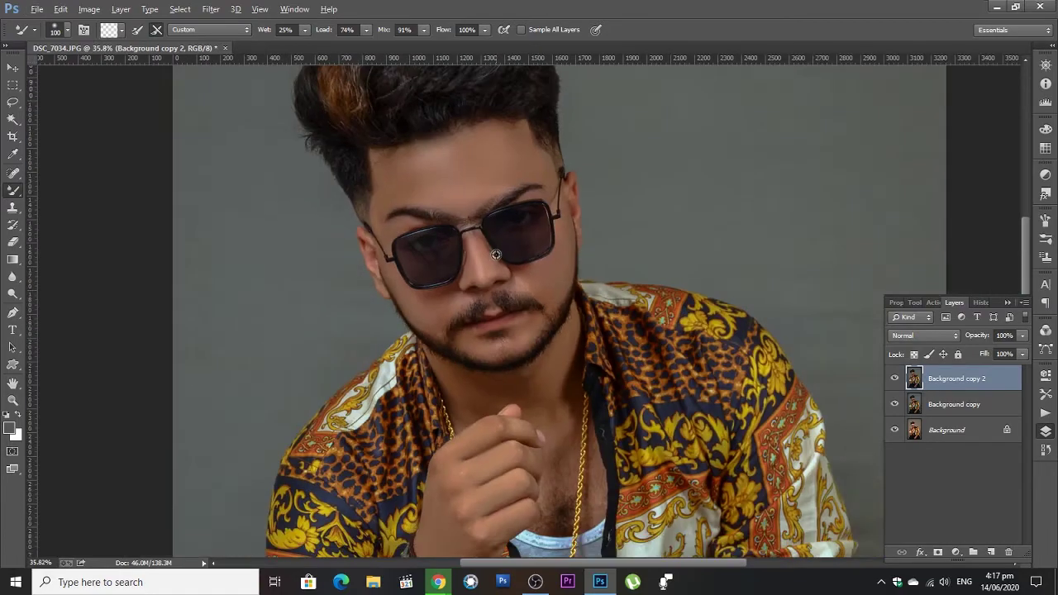
- Open the Camera Raw Filter and set Highlights −15 and Shadows +45
click(211, 9)
click(256, 83)
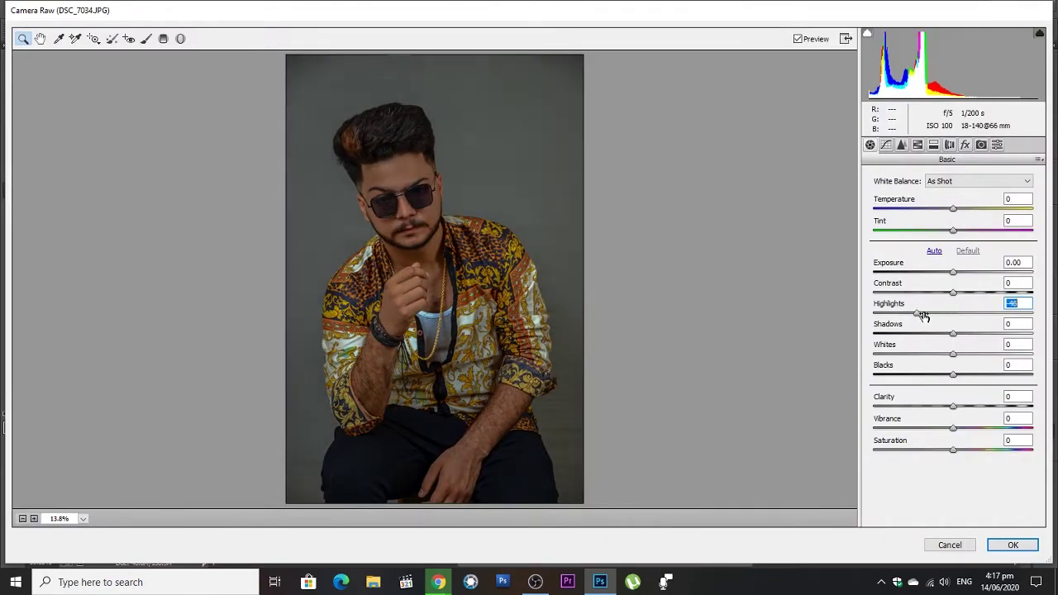
drag(933, 313, 986, 339)
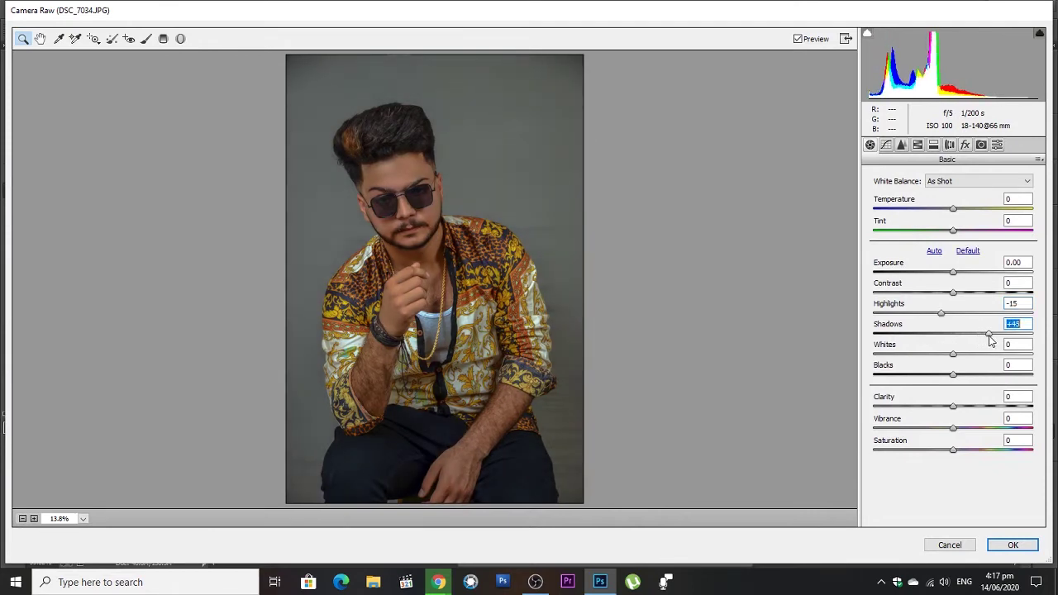
- Set HSL saturation to Yellows −100 and Oranges −21, with Oranges luminance +40
click(918, 146)
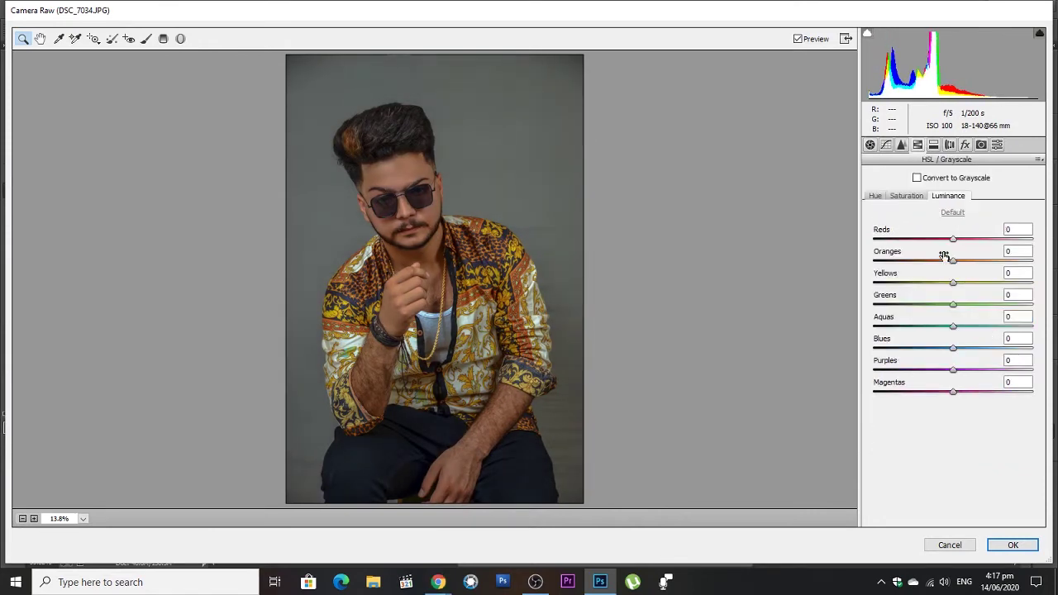
click(907, 196)
drag(953, 260, 836, 298)
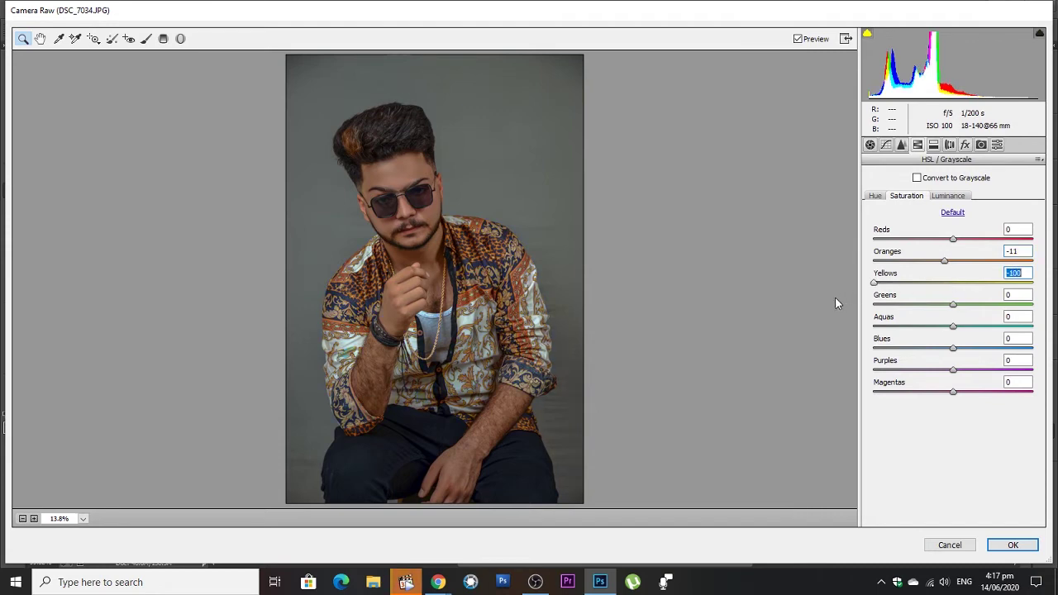
drag(944, 261, 987, 265)
click(948, 196)
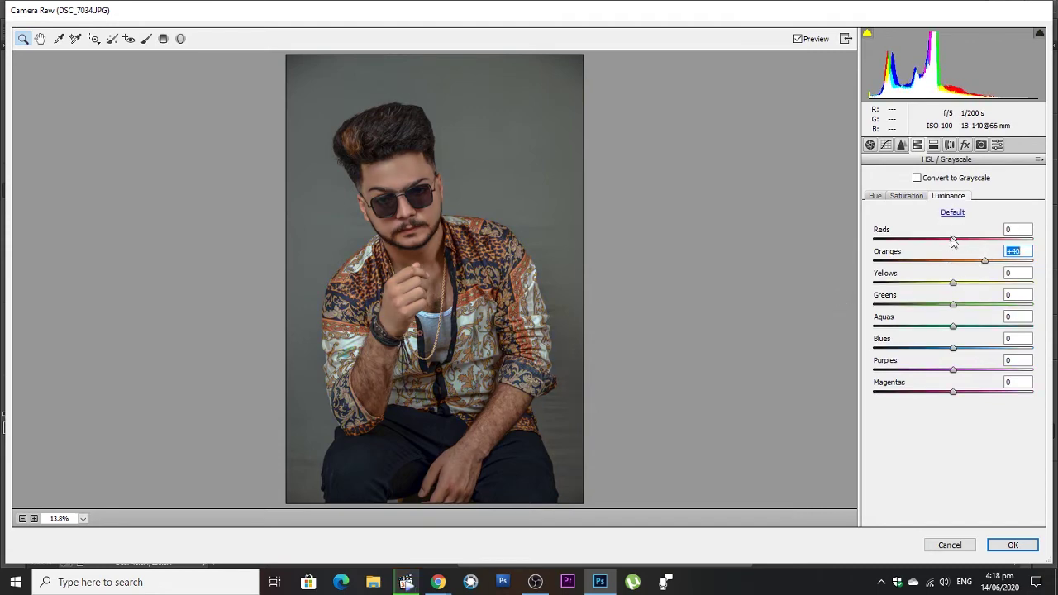
click(911, 196)
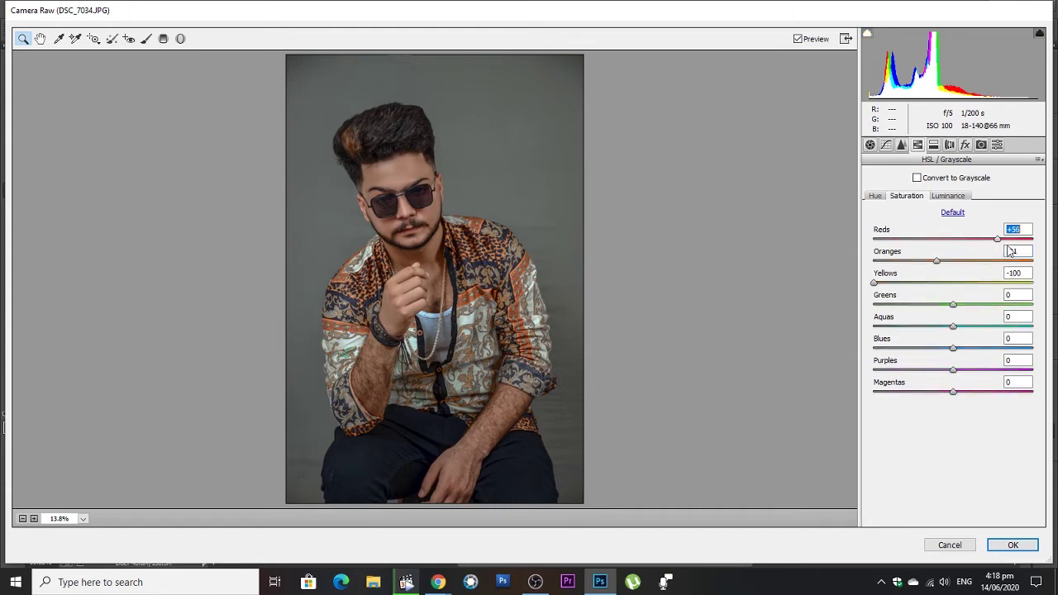
- Set the Exposure to +0.35
click(870, 147)
key(Up)
key(Up)
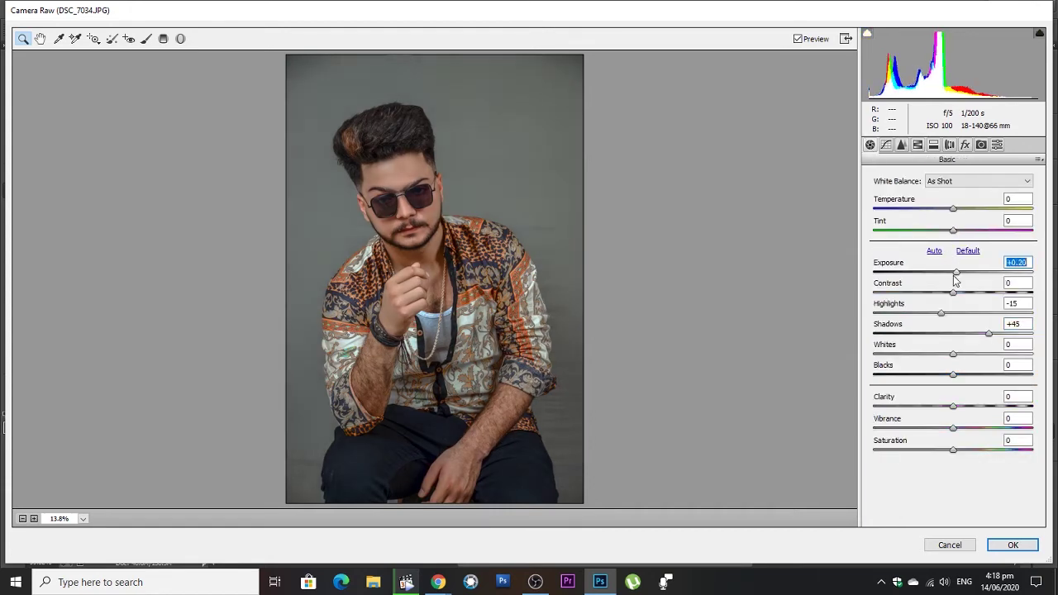
key(Up)
key(Up)
key(Up)
key(Up)
key(Up)
key(Up)
key(Up)
key(Down)
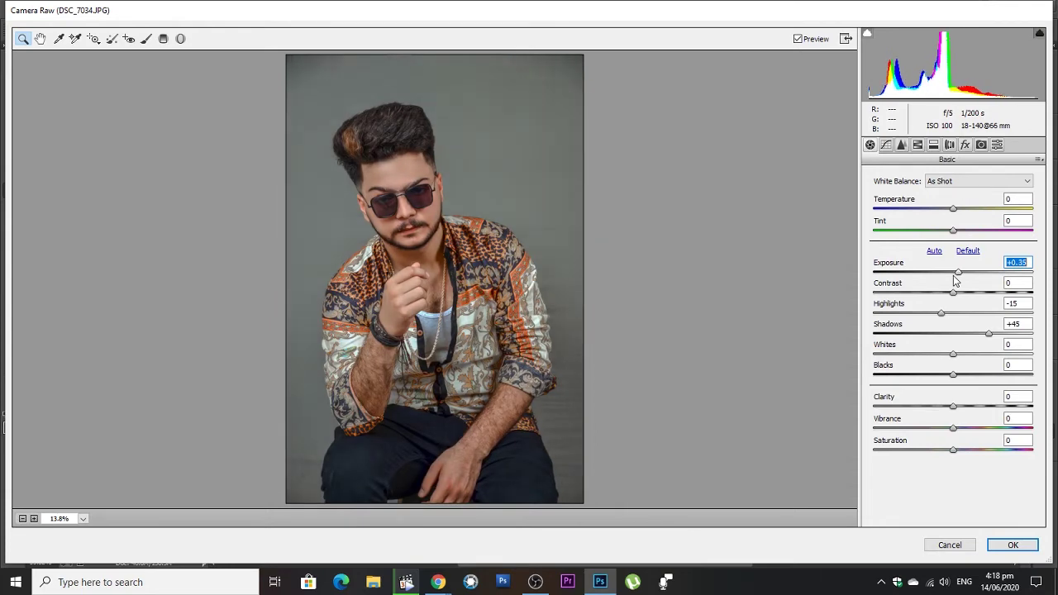
key(Down)
- Boost the Blue Primary saturation and add a −30 vignette to darken the edges
click(982, 146)
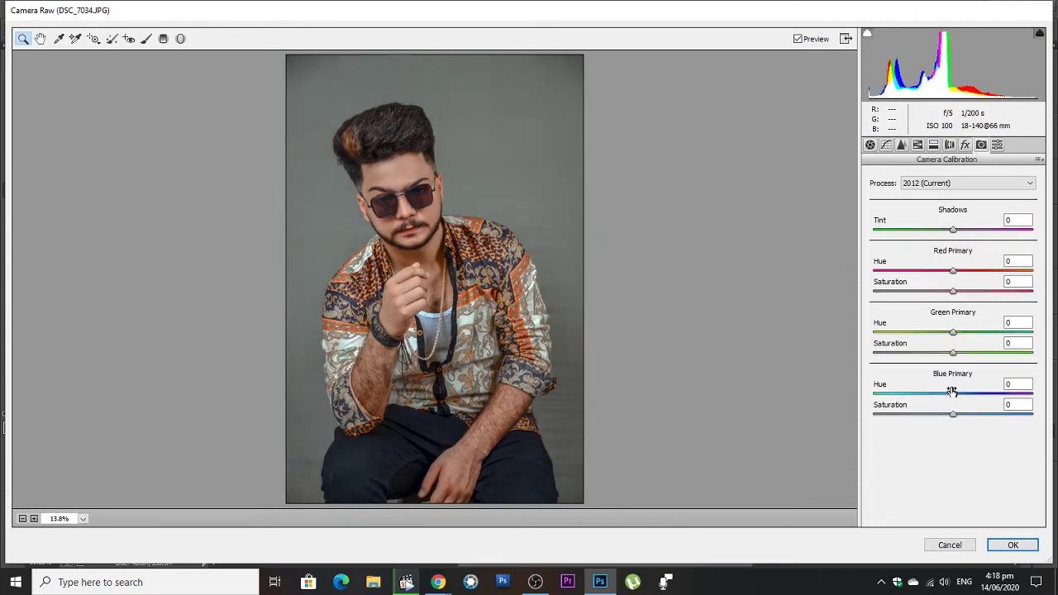
drag(967, 407, 968, 413)
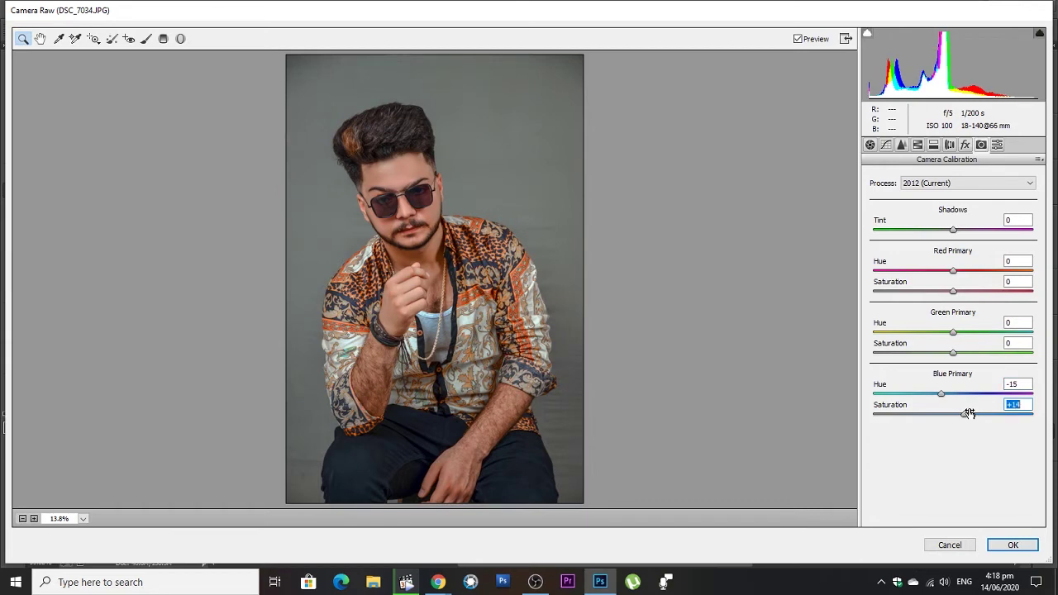
click(964, 144)
mouse_move(953, 316)
mouse_down()
mouse_move(930, 320)
mouse_move(975, 335)
mouse_move(943, 316)
mouse_up()
- Commit the Camera Raw grade, then apply Imagenomic Portraiture using a skin-tone sample from the face
click(1012, 545)
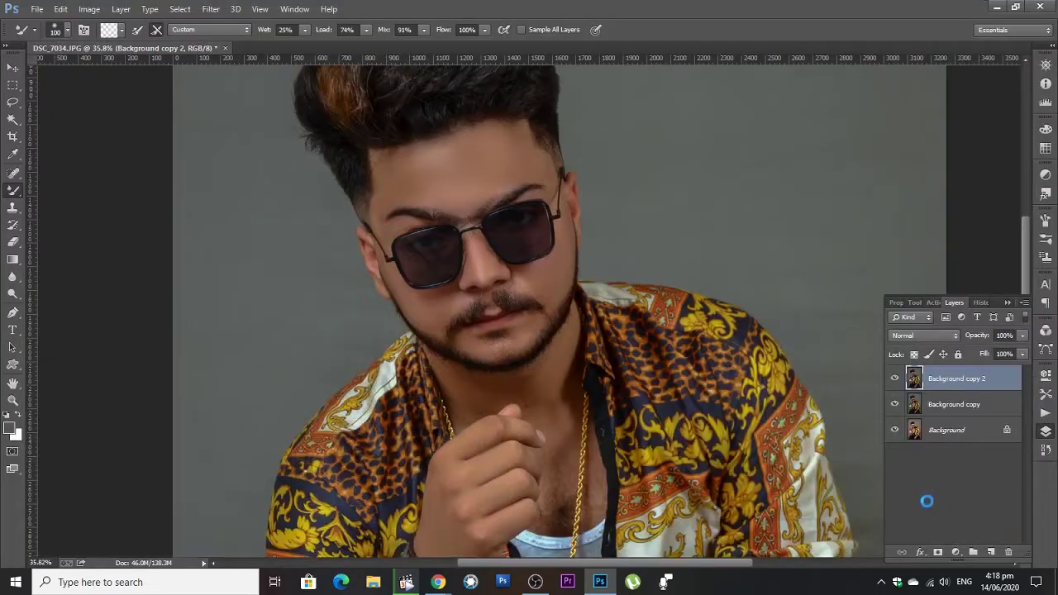
scroll(478, 223, up, 1)
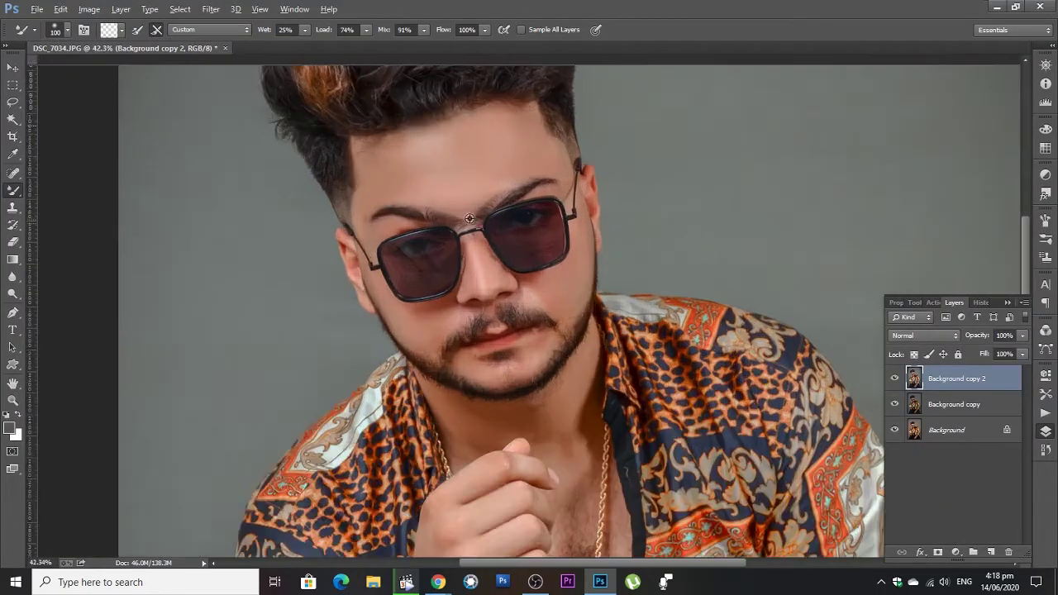
click(211, 9)
click(413, 299)
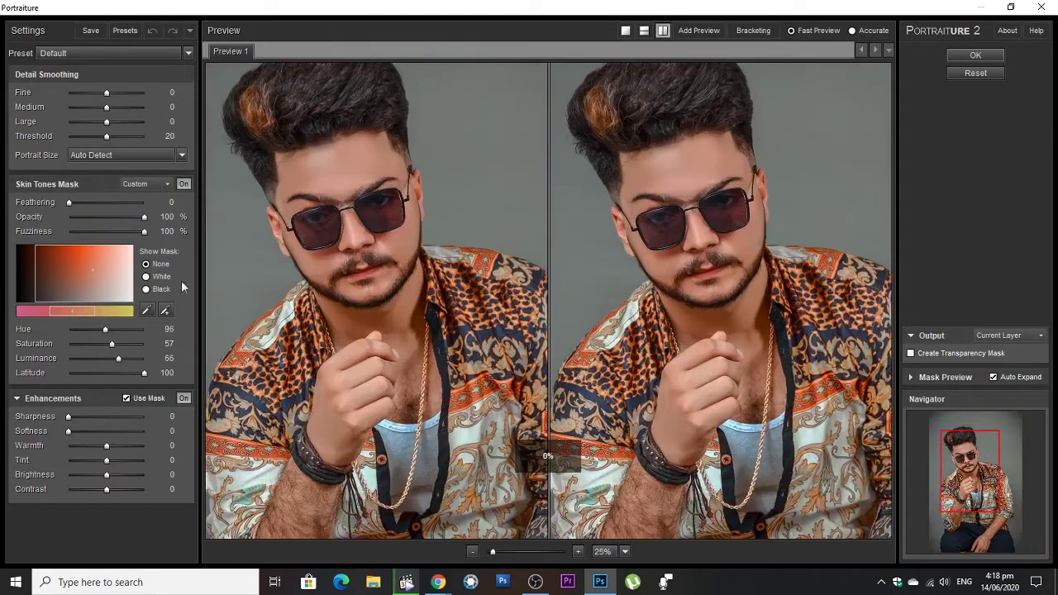
click(166, 310)
click(694, 161)
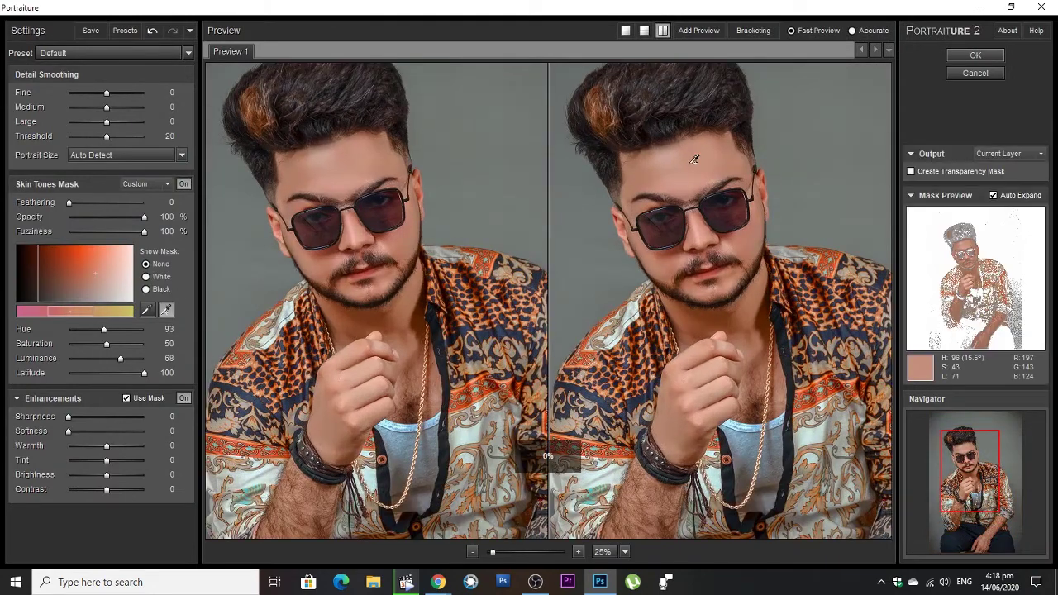
key(Return)
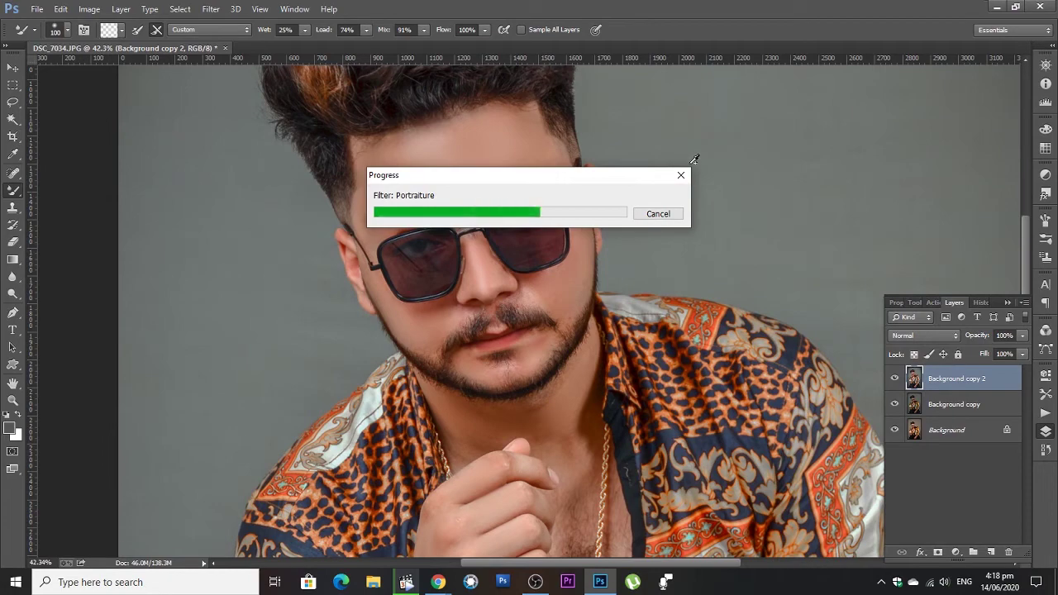
scroll(463, 153, down, 1)
scroll(463, 154, down, 1)
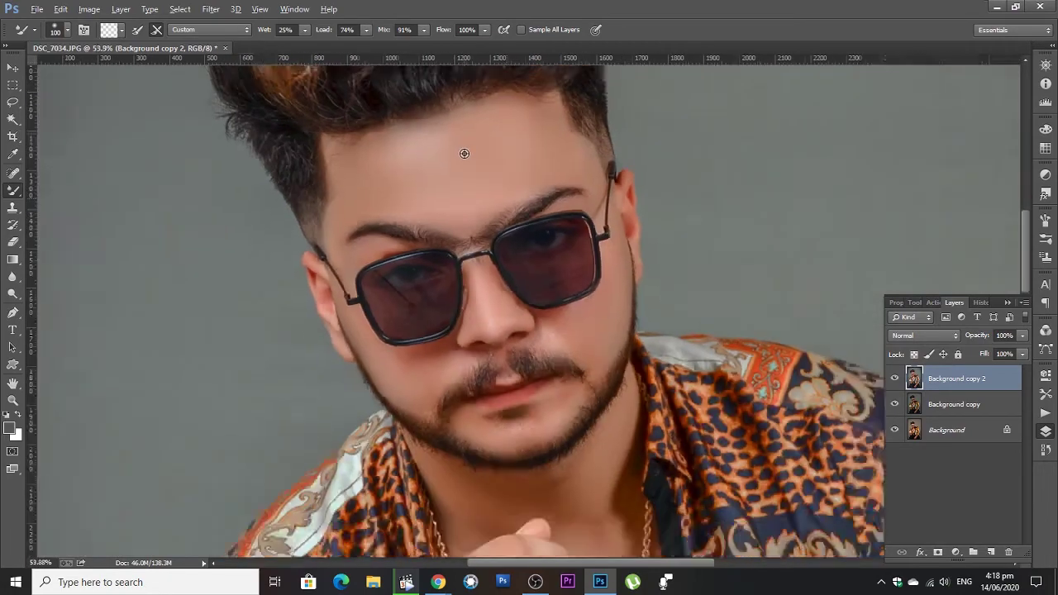
scroll(462, 157, down, 1)
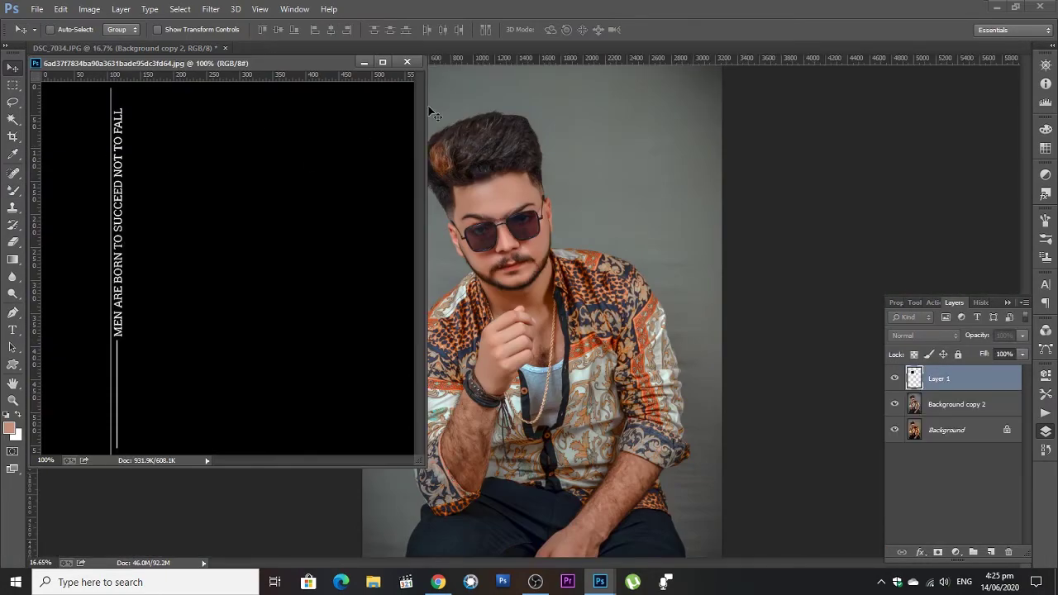
- Close the black text document and set Layer 1's blend mode to Screen
click(408, 63)
click(924, 335)
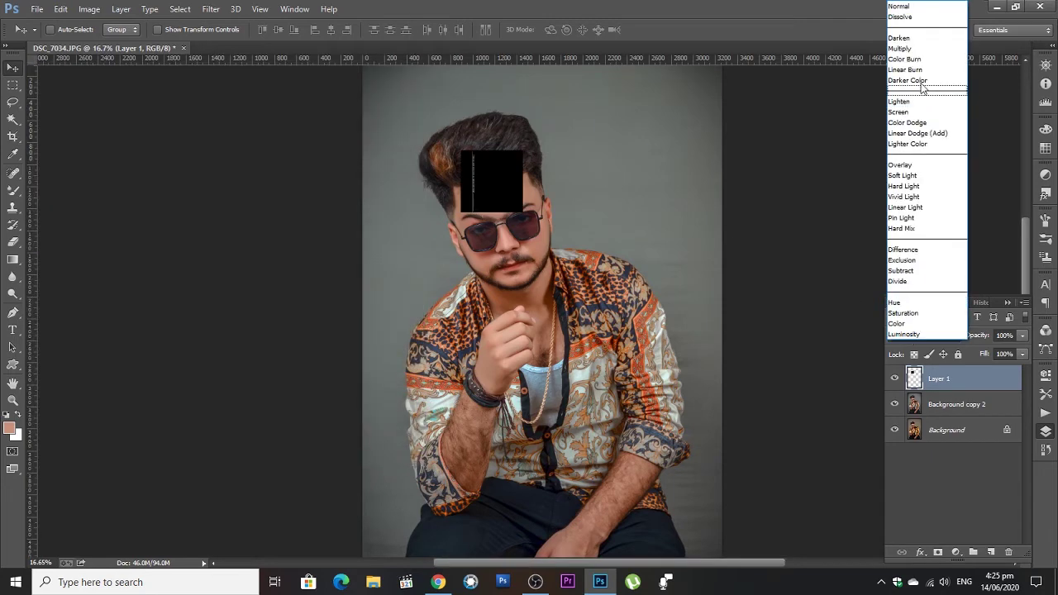
click(900, 111)
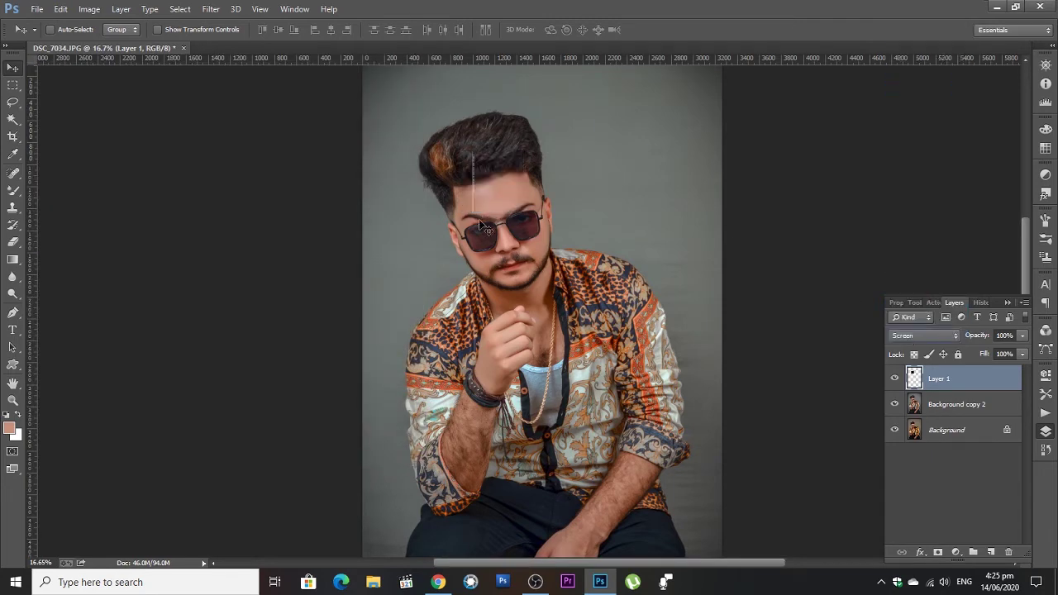
- Scale and place the quote as a vertical line along the portrait's left edge
key(ctrl+t)
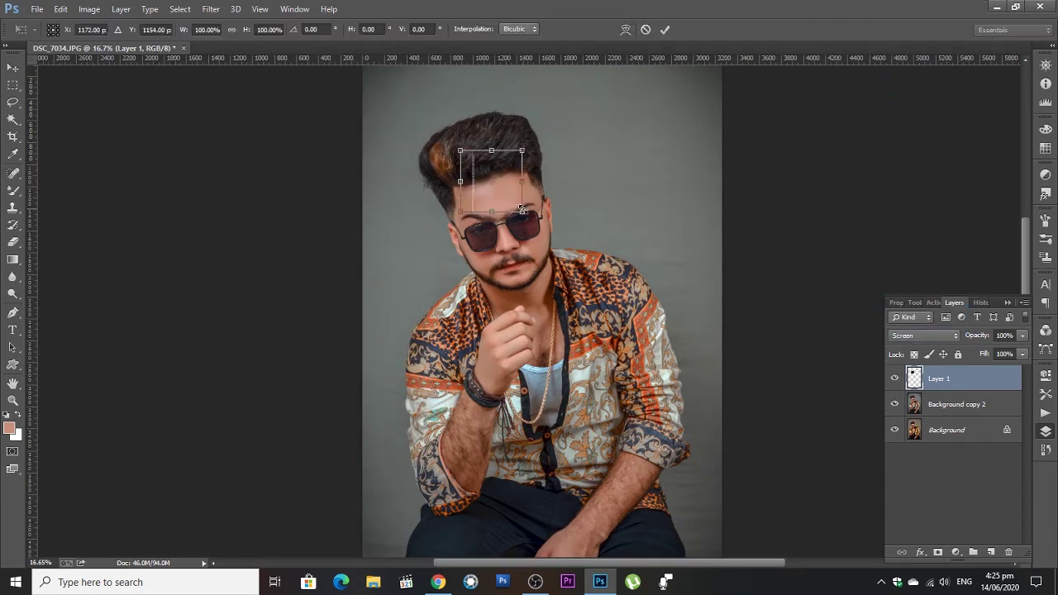
mouse_move(523, 209)
mouse_down()
mouse_move(501, 338)
mouse_move(573, 245)
mouse_move(769, 77)
mouse_up()
drag(597, 208, 610, 202)
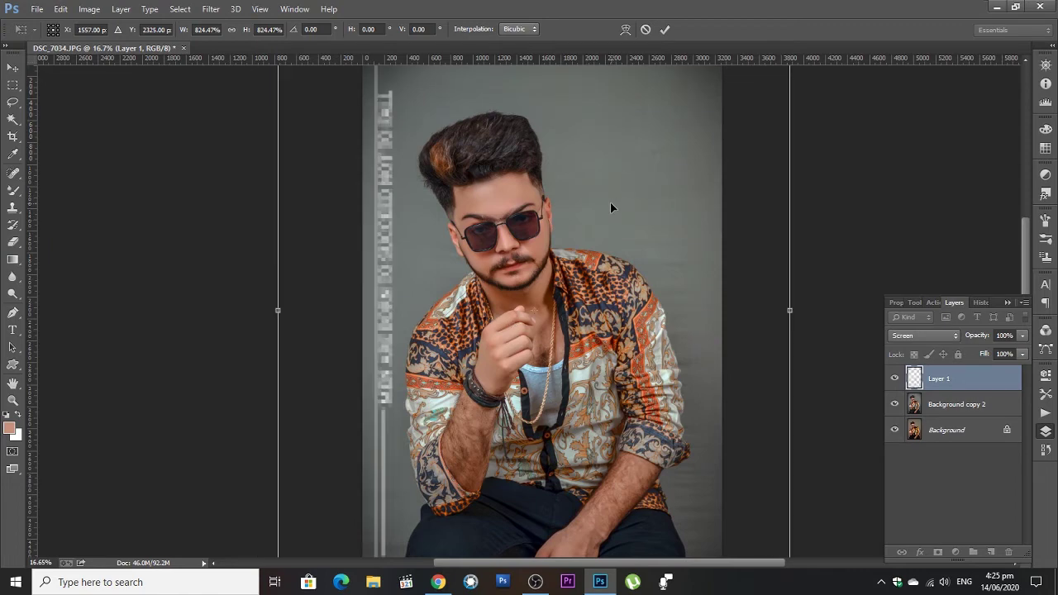
key(Return)
key(ctrl+0)
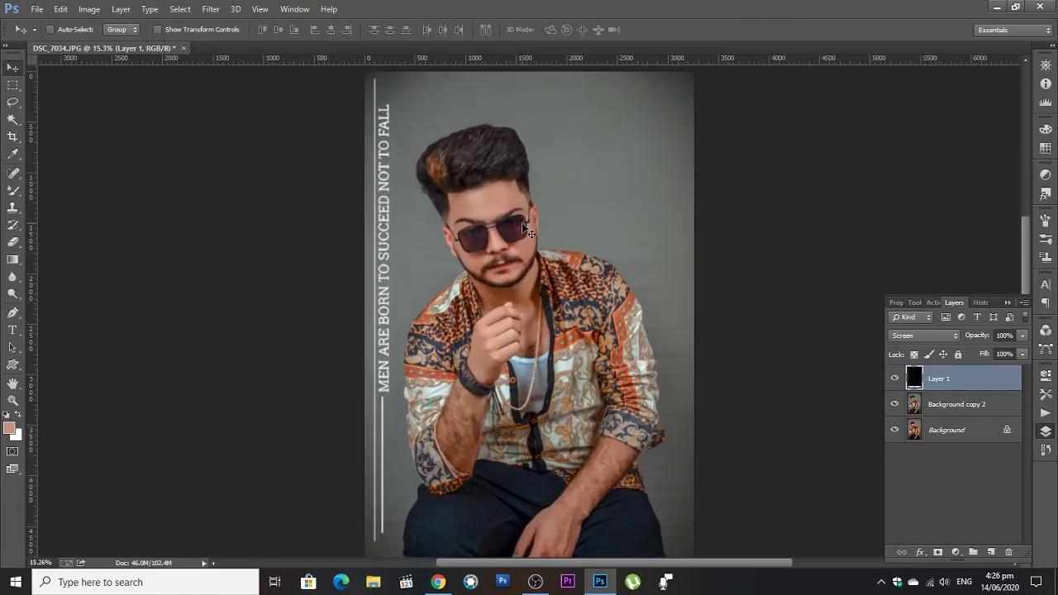
- Set the SAVAGE logo layer to Screen and move it beside his head, upper right
click(924, 335)
click(918, 115)
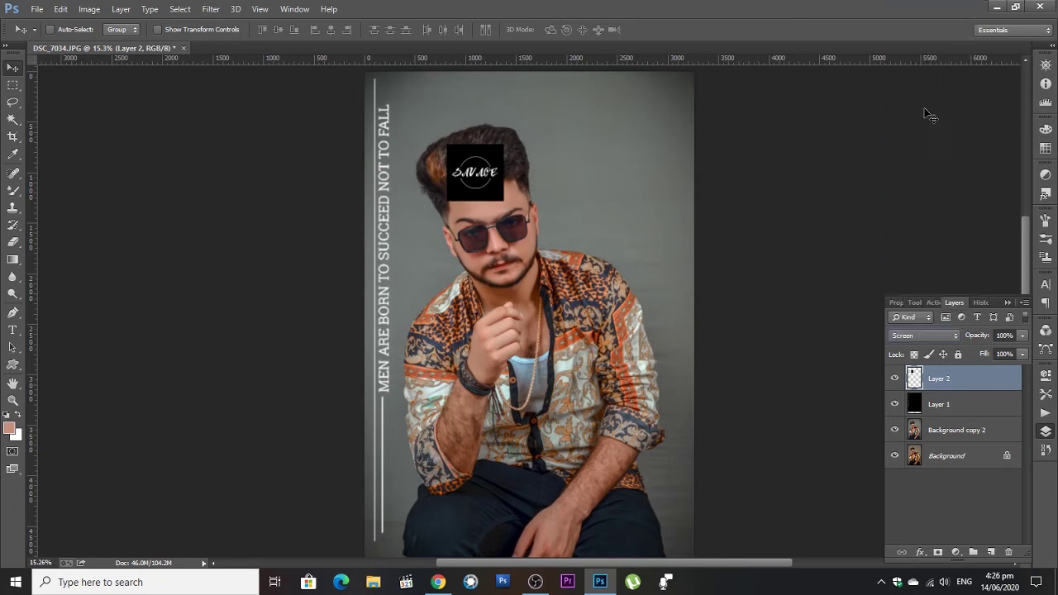
drag(544, 240, 552, 240)
drag(669, 236, 662, 236)
- Rotate the SAVAGE logo about −34° and scale it to roughly 217%
key(ctrl+t)
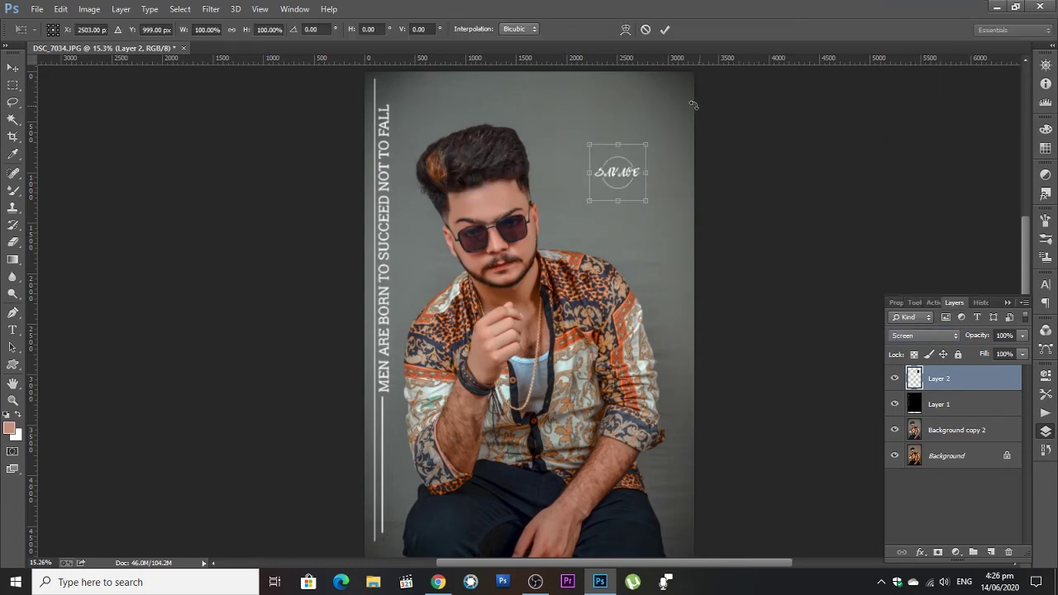
drag(658, 161, 645, 139)
drag(655, 177, 700, 200)
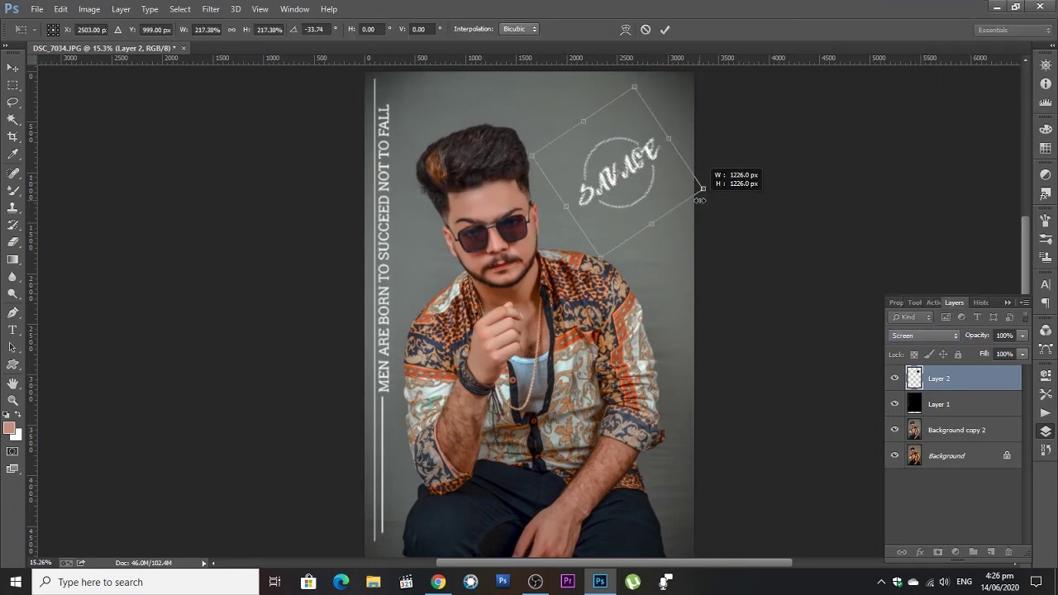
key(Return)
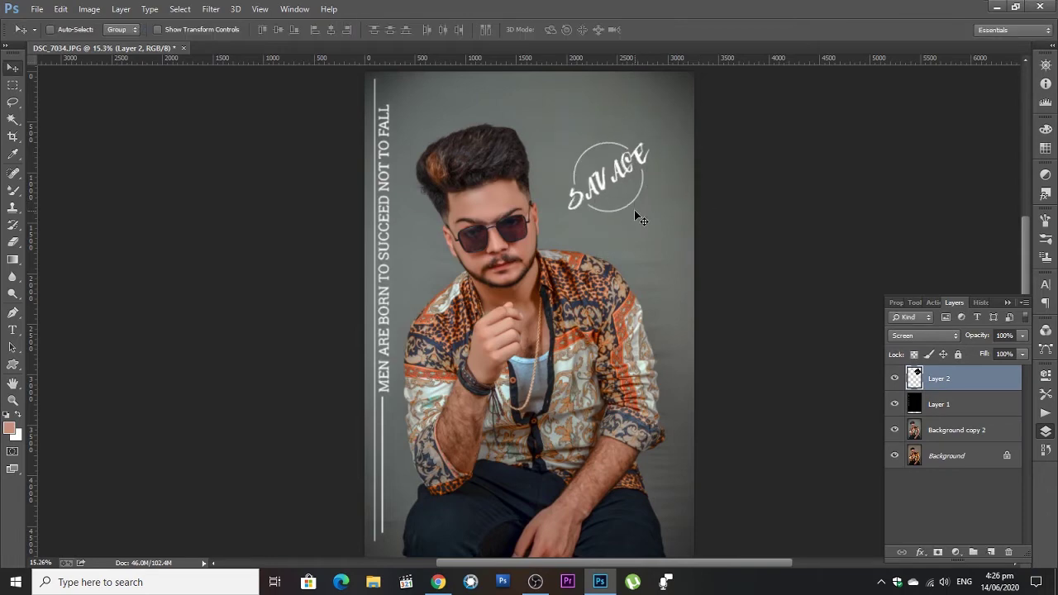
scroll(633, 210, down, 3)
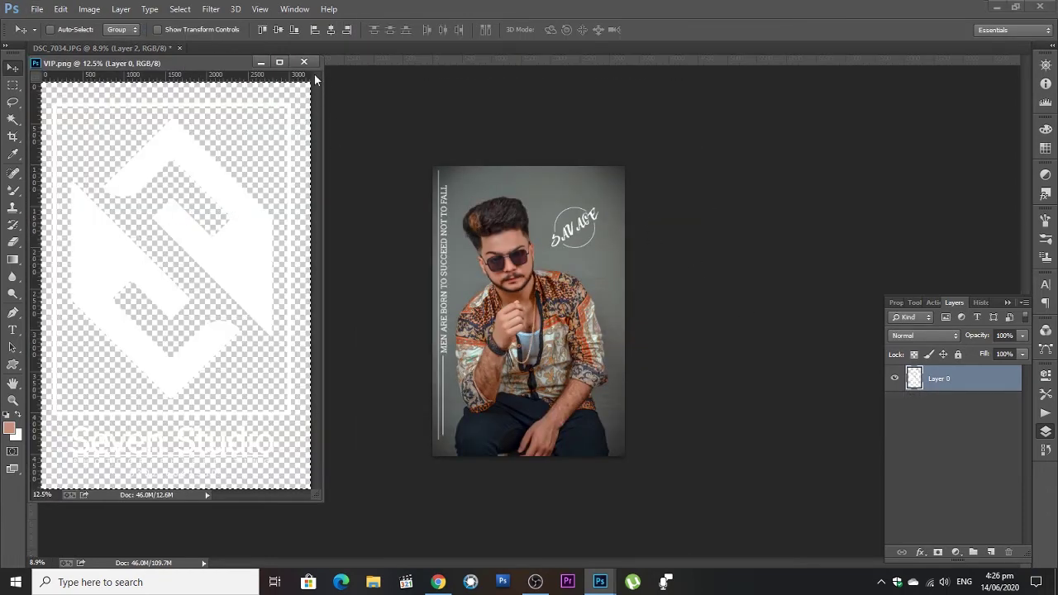
- Close VIP.png, paste the Seven Studio logo, shrink it and move it near the SAVAGE circle
click(303, 62)
key(ctrl+v)
key(ctrl+t)
mouse_move(611, 180)
mouse_down()
mouse_move(538, 266)
mouse_move(535, 291)
mouse_up()
key(Return)
scroll(598, 266, up, 3)
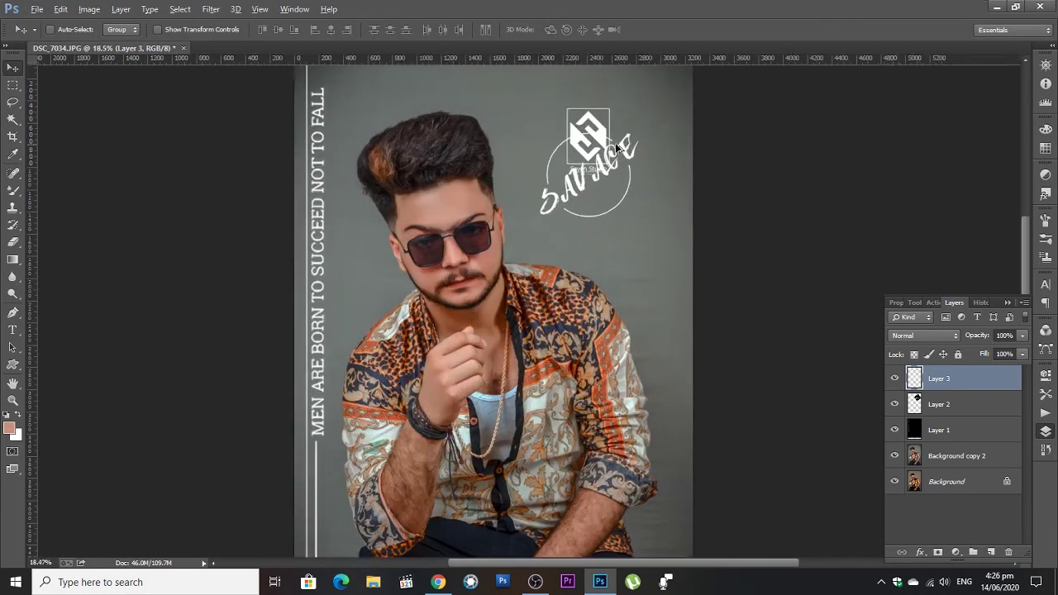
mouse_move(552, 447)
mouse_down()
mouse_move(625, 318)
mouse_move(633, 392)
mouse_up()
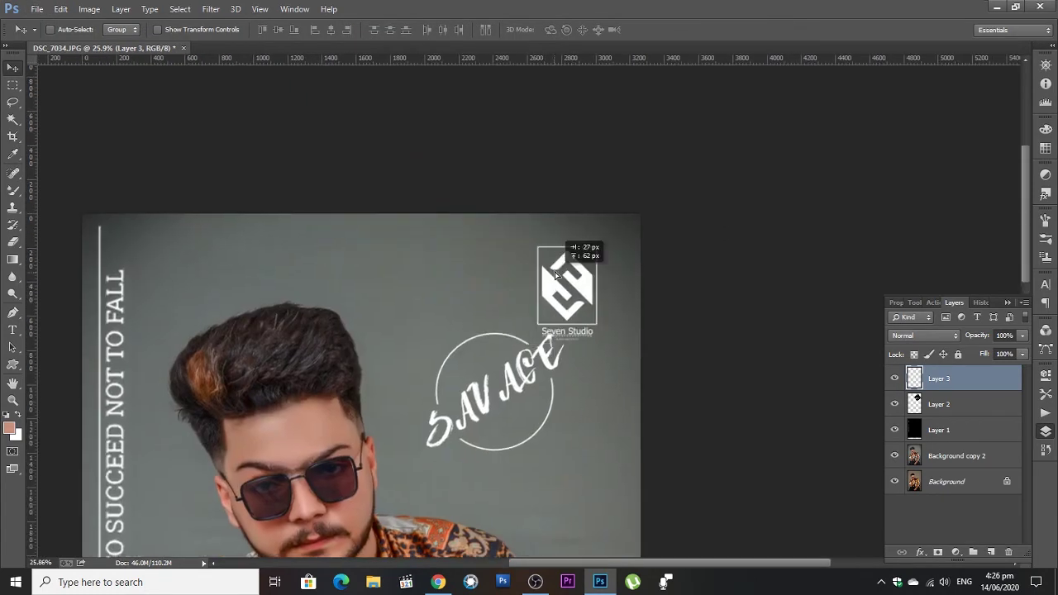
- Shrink the Seven Studio watermark to about a third, settling it in the top-right corner
key(ctrl+t)
mouse_move(610, 235)
mouse_down()
mouse_move(593, 266)
mouse_move(699, 141)
mouse_up()
key(Return)
scroll(592, 263, up, 3)
scroll(570, 285, up, 2)
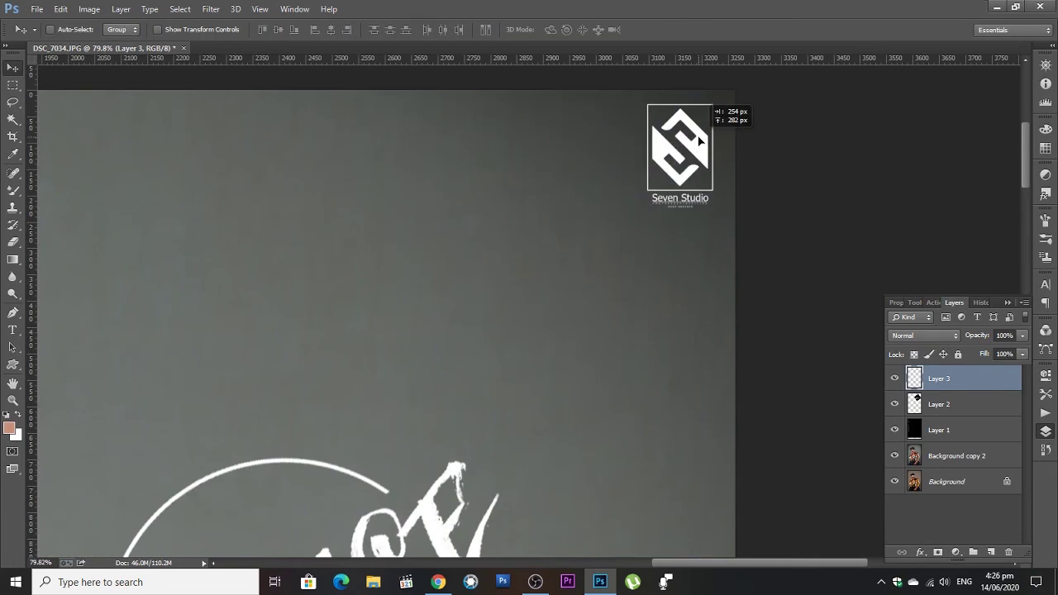
scroll(699, 141, down, 2)
scroll(656, 210, down, 2)
scroll(672, 221, down, 2)
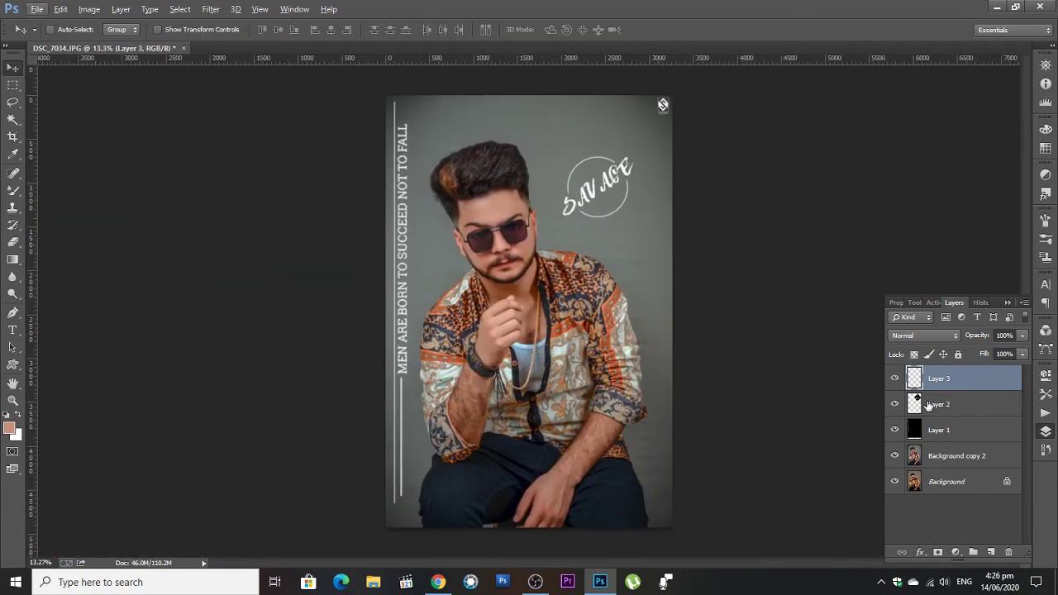
- Merge the Seven Studio logo, quote and Background copy 2 layers into one
shift+click(939, 404)
shift+click(938, 430)
shift+click(951, 455)
key(ctrl+e)
- Add a Color Lookup adjustment layer using a Fuji ETERNA 3D LUT
click(956, 552)
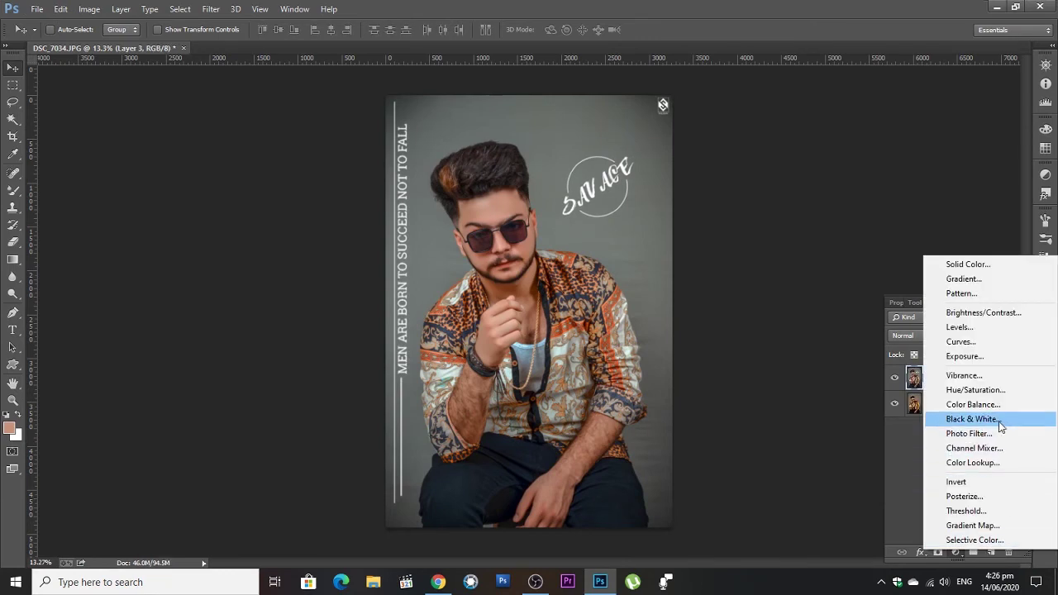
click(972, 462)
click(979, 342)
click(942, 52)
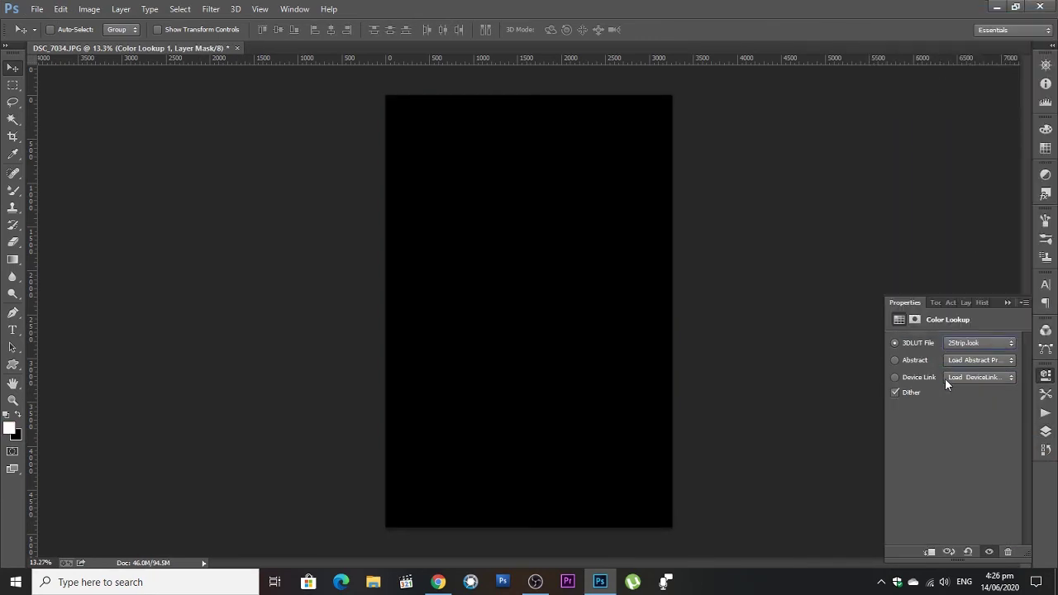
scroll(958, 341, down, 1)
scroll(958, 342, down, 1)
scroll(958, 342, down, 1)
scroll(957, 341, down, 2)
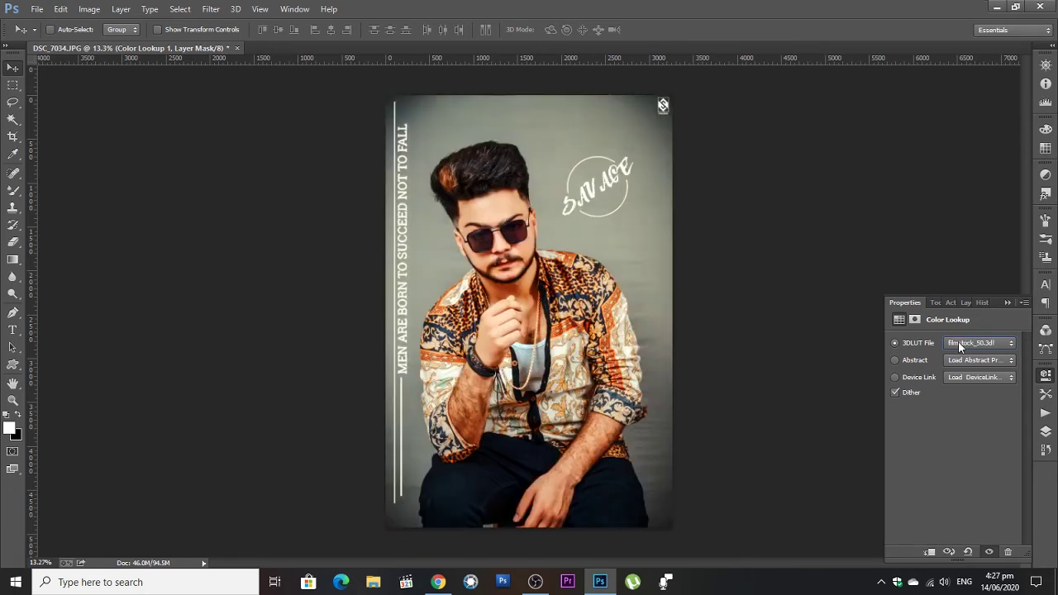
scroll(958, 341, down, 1)
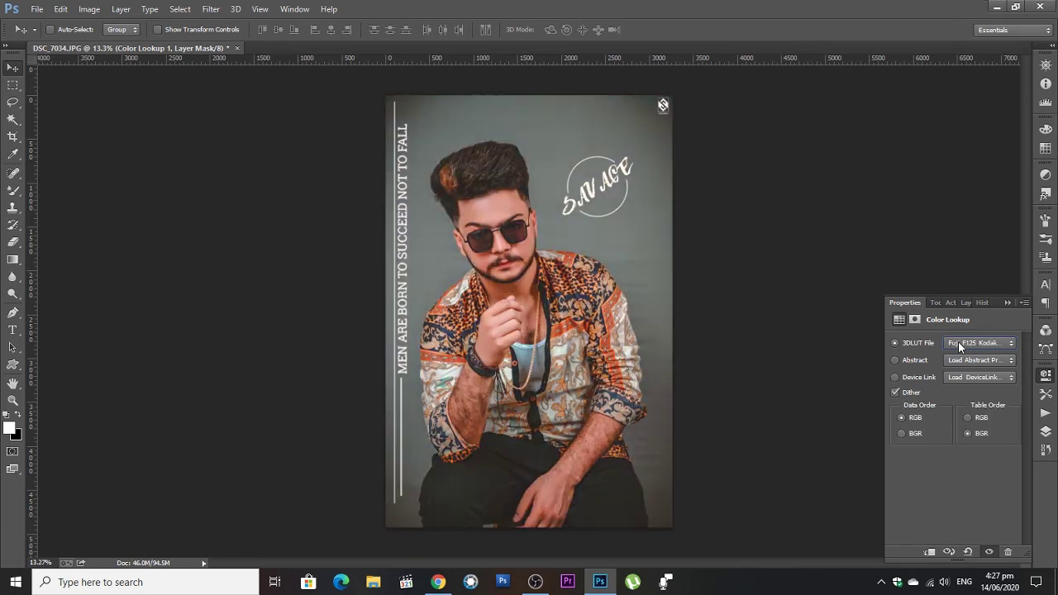
scroll(957, 341, down, 1)
scroll(958, 342, down, 1)
scroll(958, 341, down, 1)
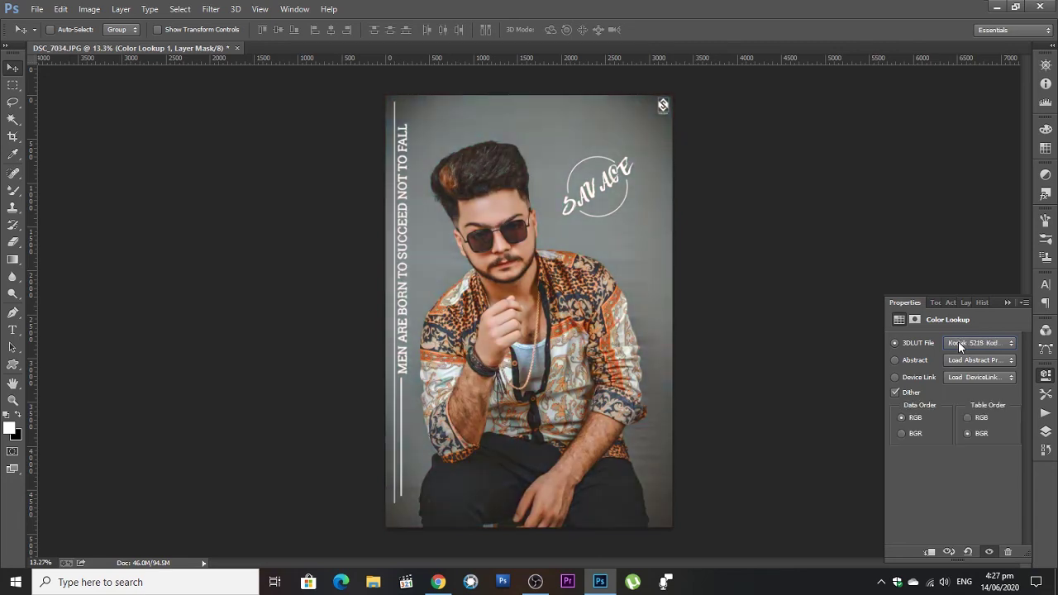
scroll(958, 341, down, 2)
scroll(958, 341, down, 1)
scroll(958, 341, up, 1)
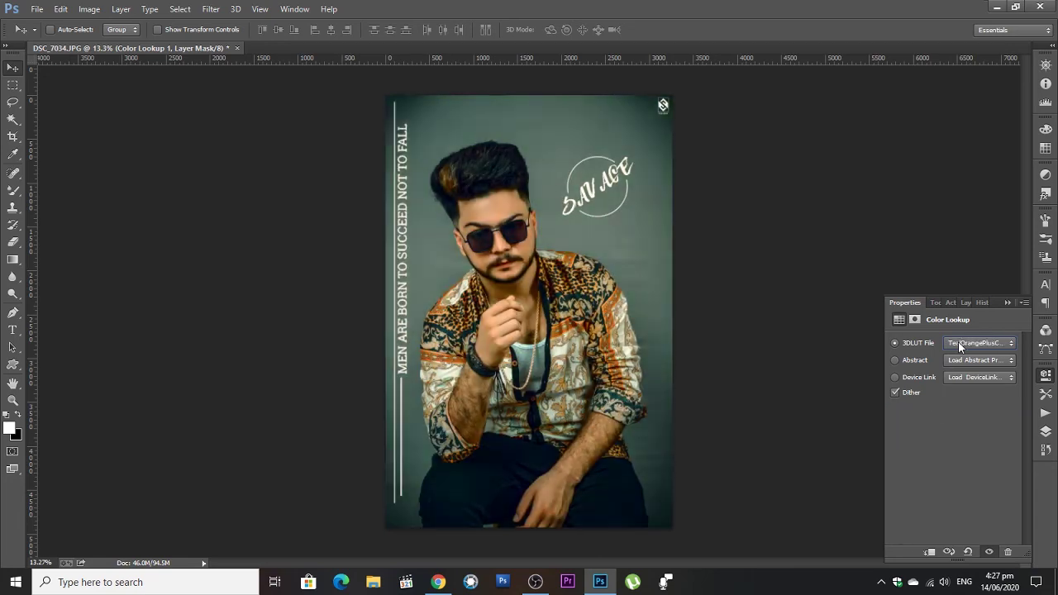
scroll(960, 342, up, 1)
scroll(960, 342, up, 2)
scroll(961, 342, up, 2)
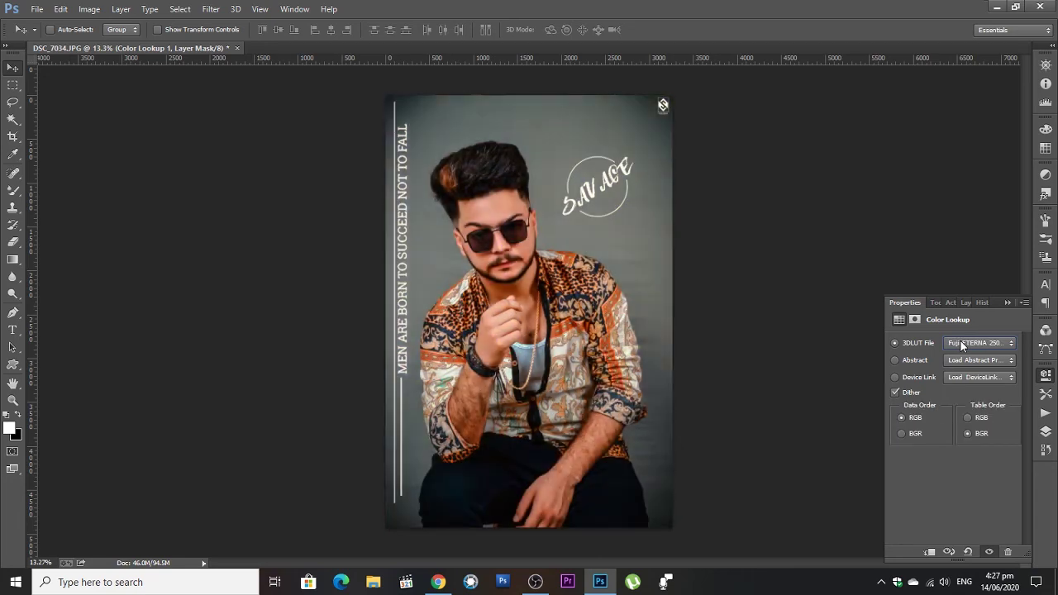
- Lower the Color Lookup grade to 27% opacity and merge all layers
click(1046, 431)
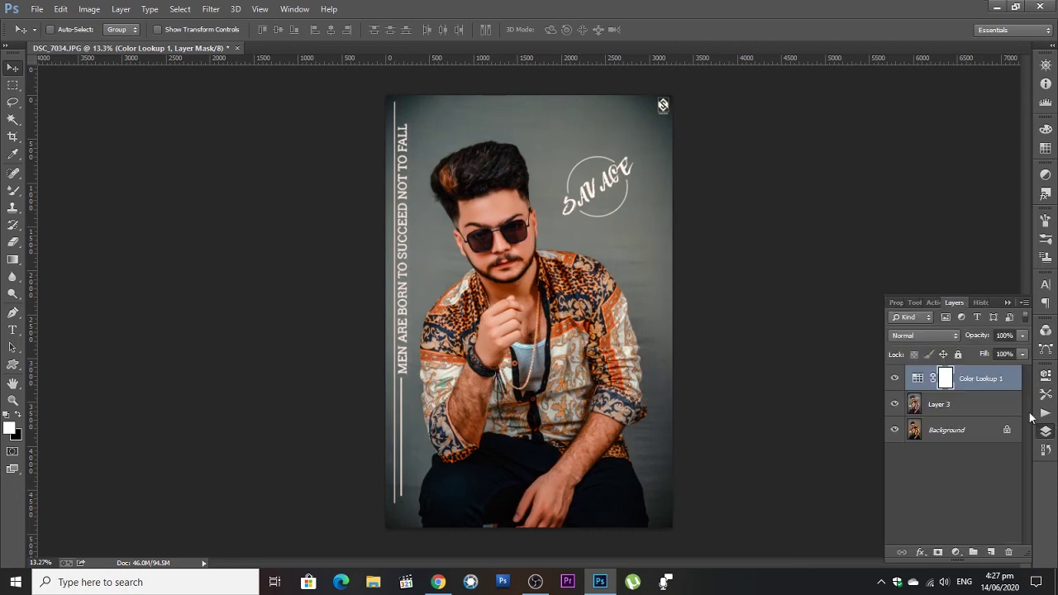
drag(968, 354, 974, 351)
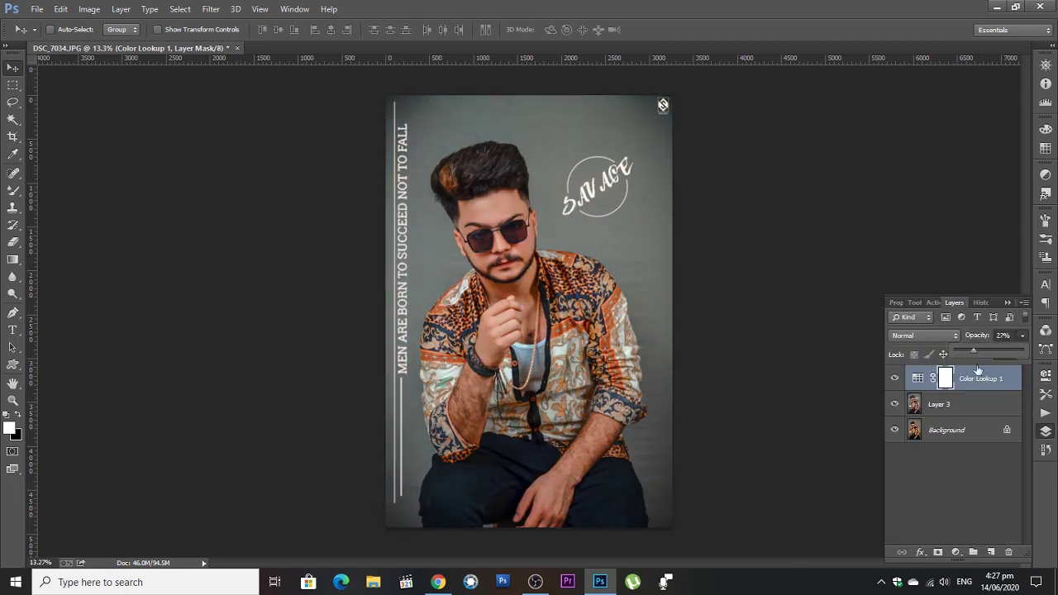
shift+click(962, 427)
key(ctrl+e)
- Save the poster as a Maximum-quality JPEG and close the document
key(ctrl+s)
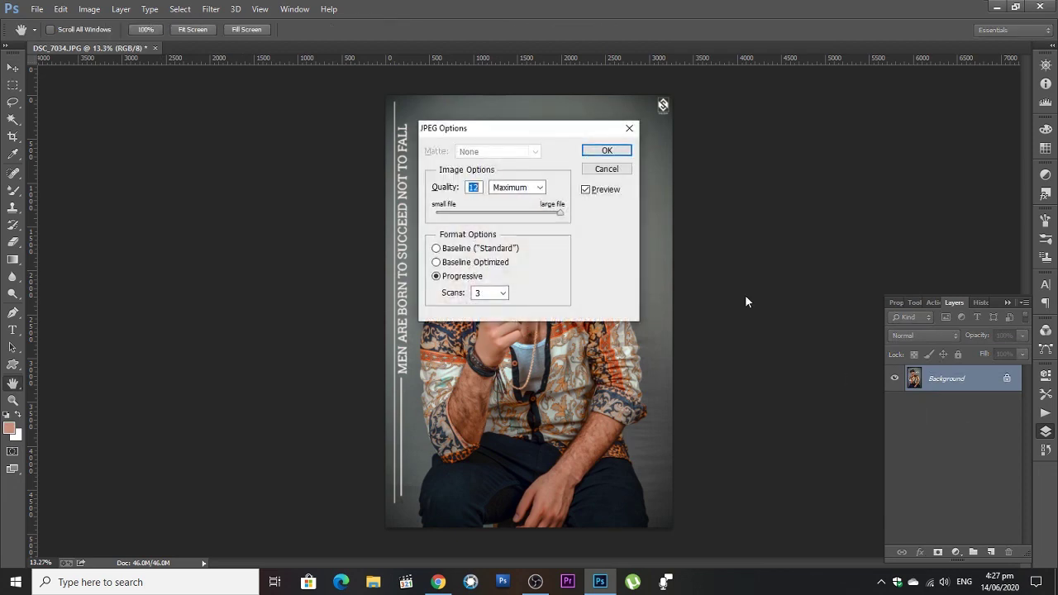
click(610, 152)
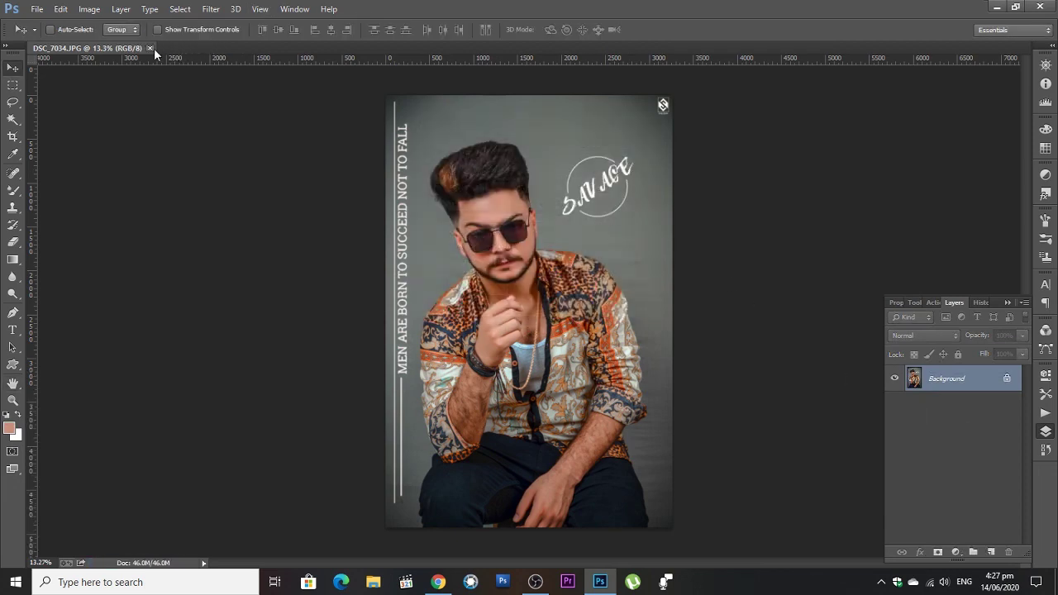
click(150, 48)
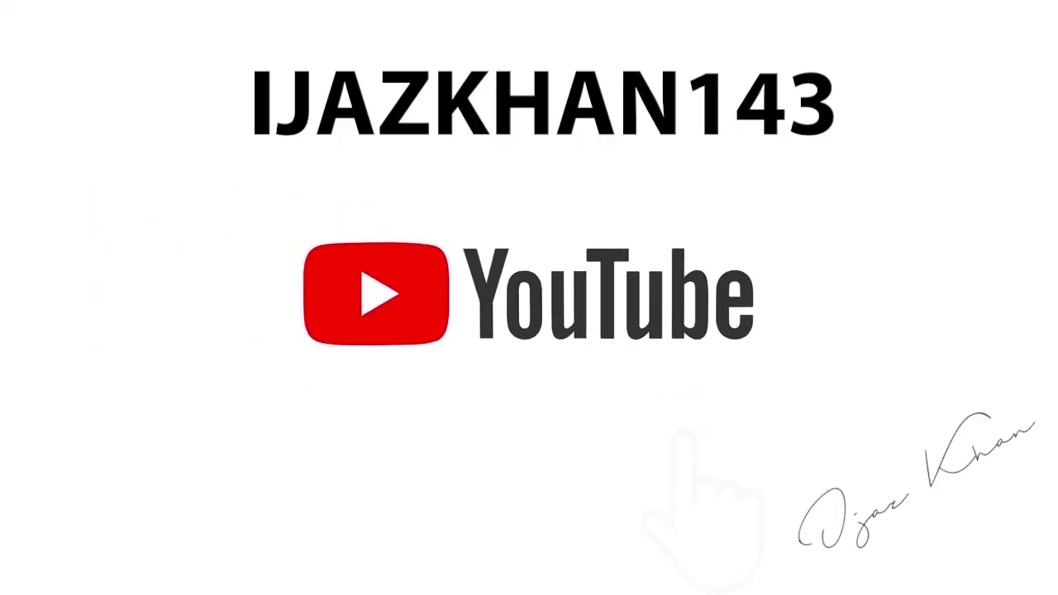